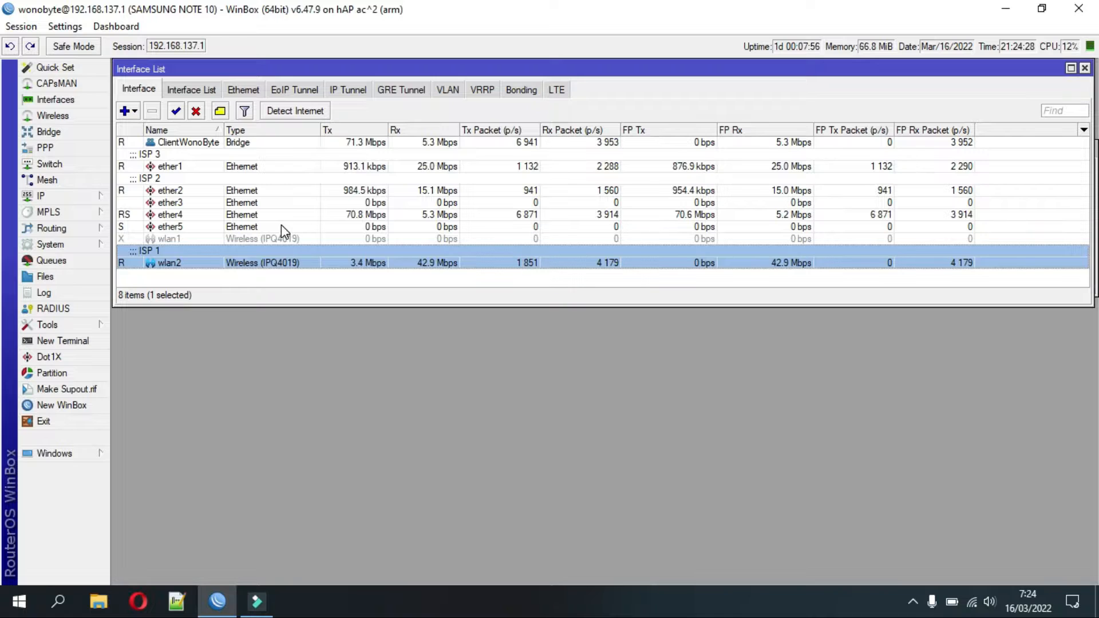
Open the DHCP server leases and examine the active host names for a router sharing the connection.
left_click(78, 197)
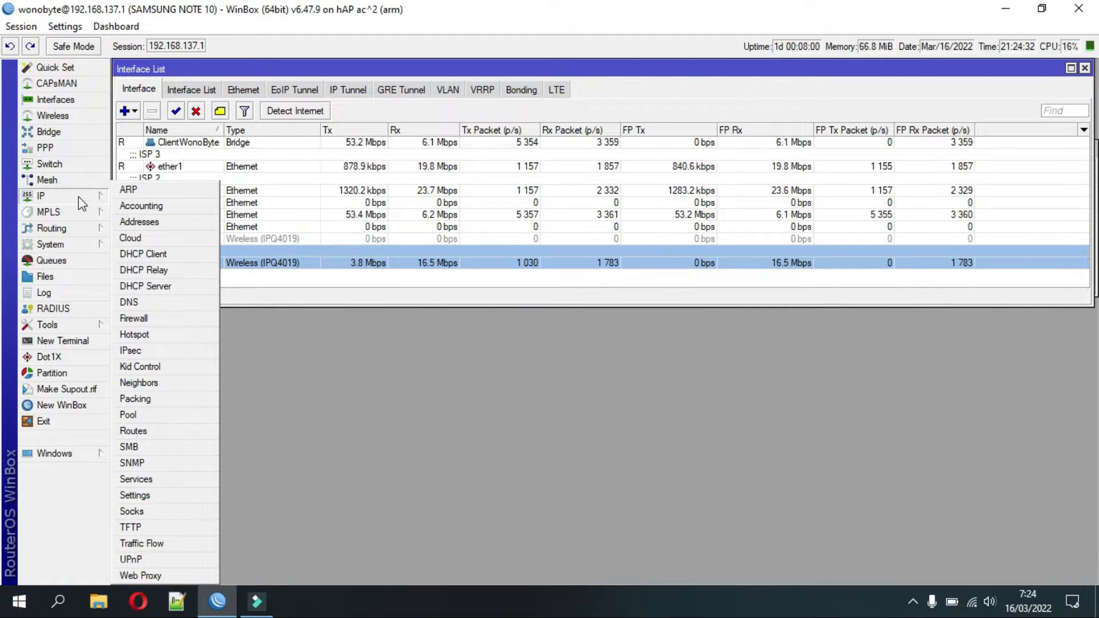
left_click(146, 287)
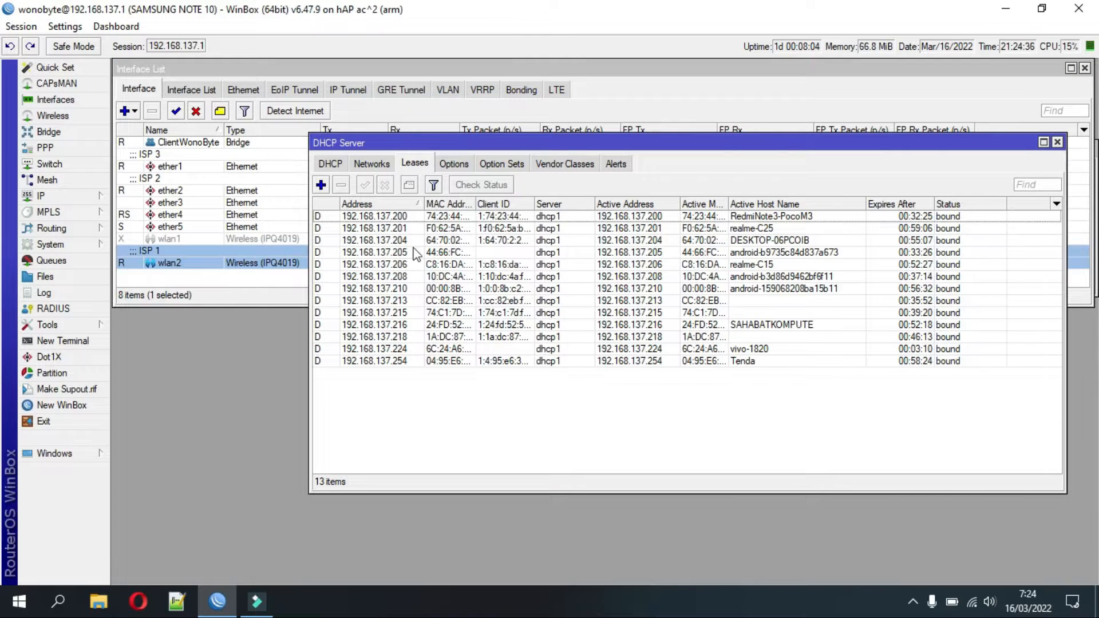
left_click(784, 220)
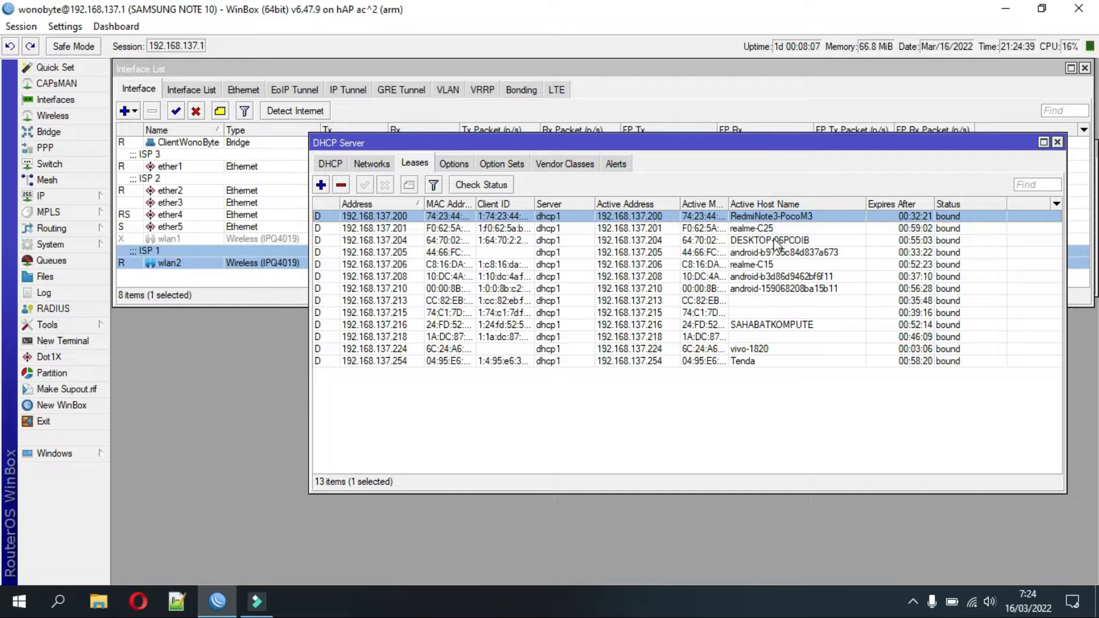
left_click(764, 229)
left_click(774, 241)
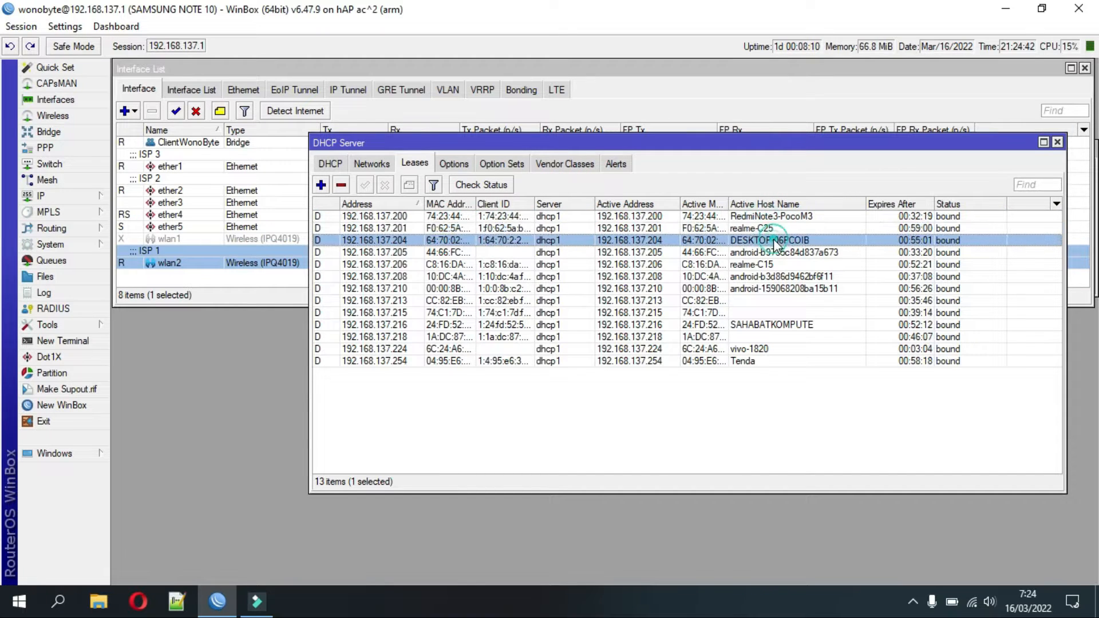
left_click(770, 325)
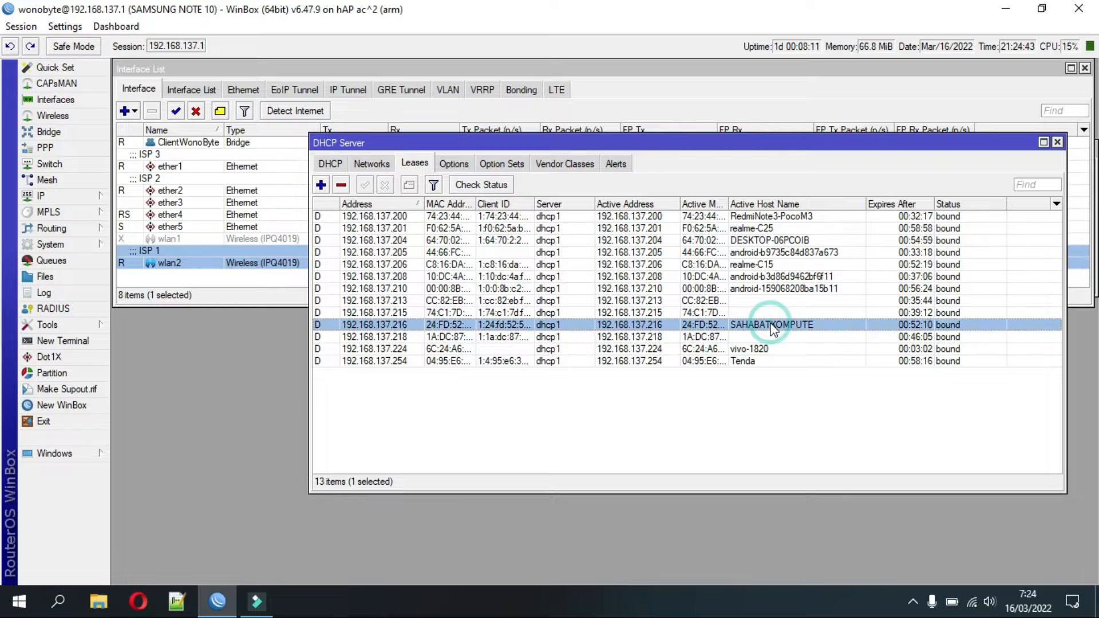
left_click(745, 362)
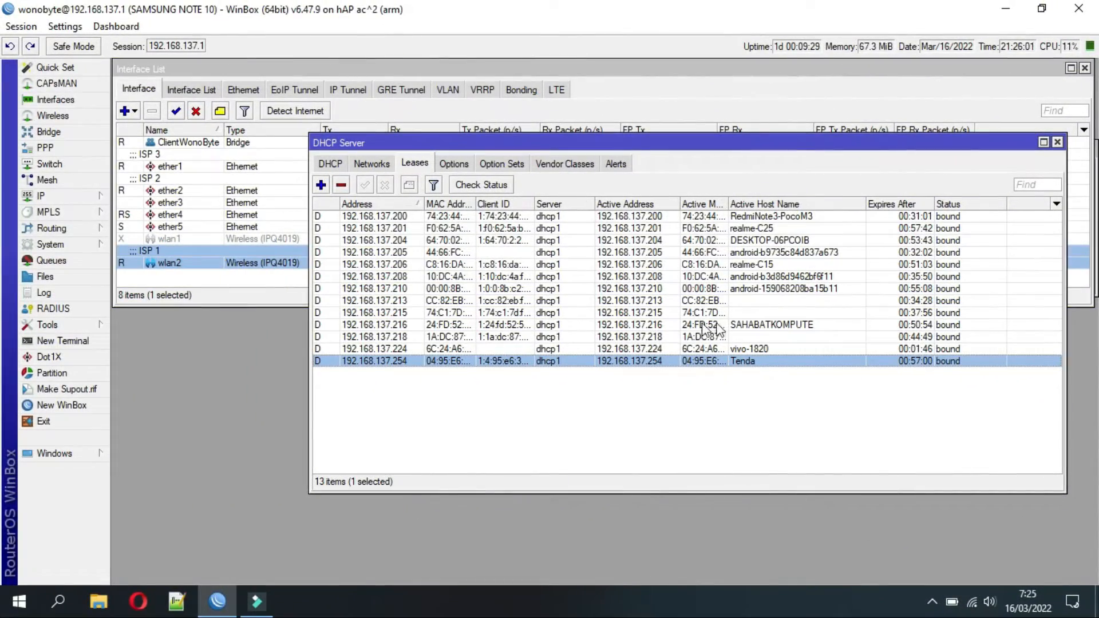
Copy the MAC address from the DHCP lease of the host Tenda and close the lease and DHCP server windows.
double_click(741, 362)
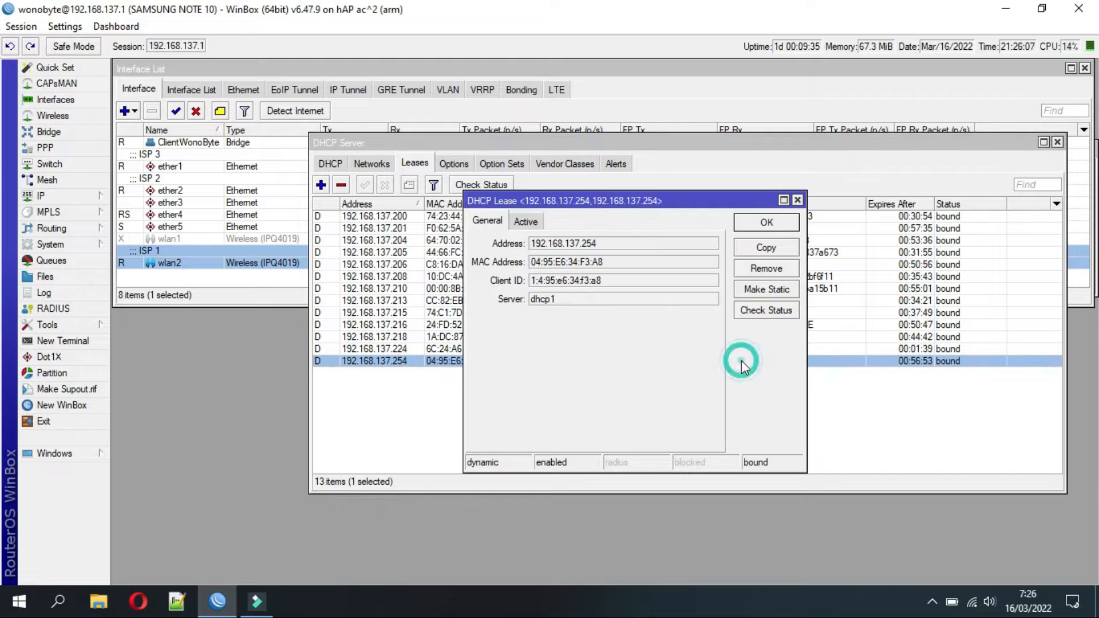
left_click_drag(611, 265, 531, 263)
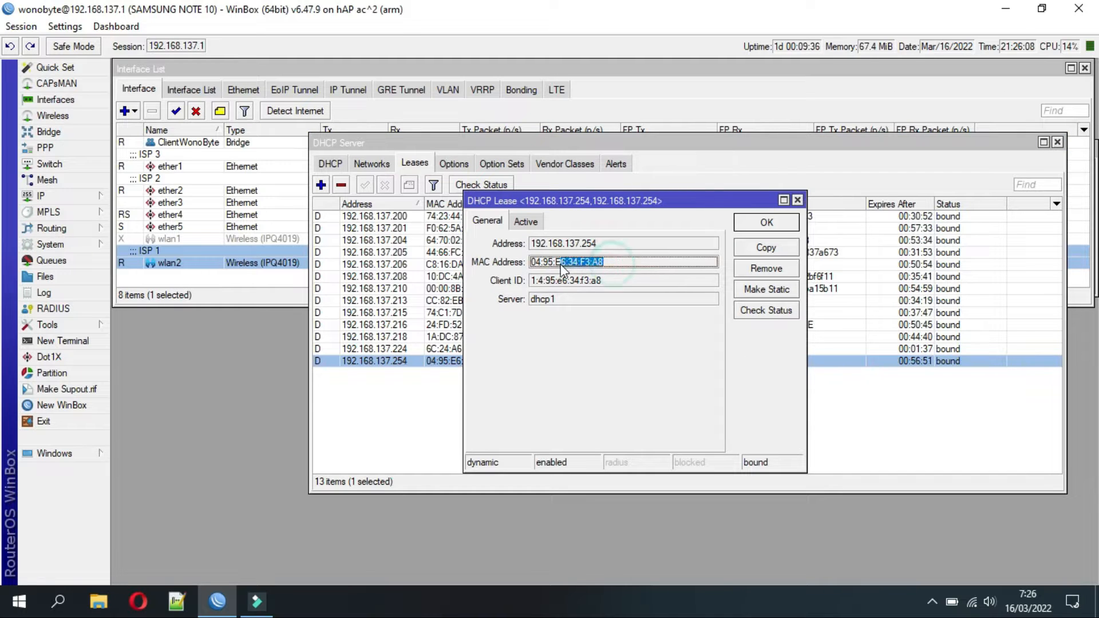
right_click(537, 263)
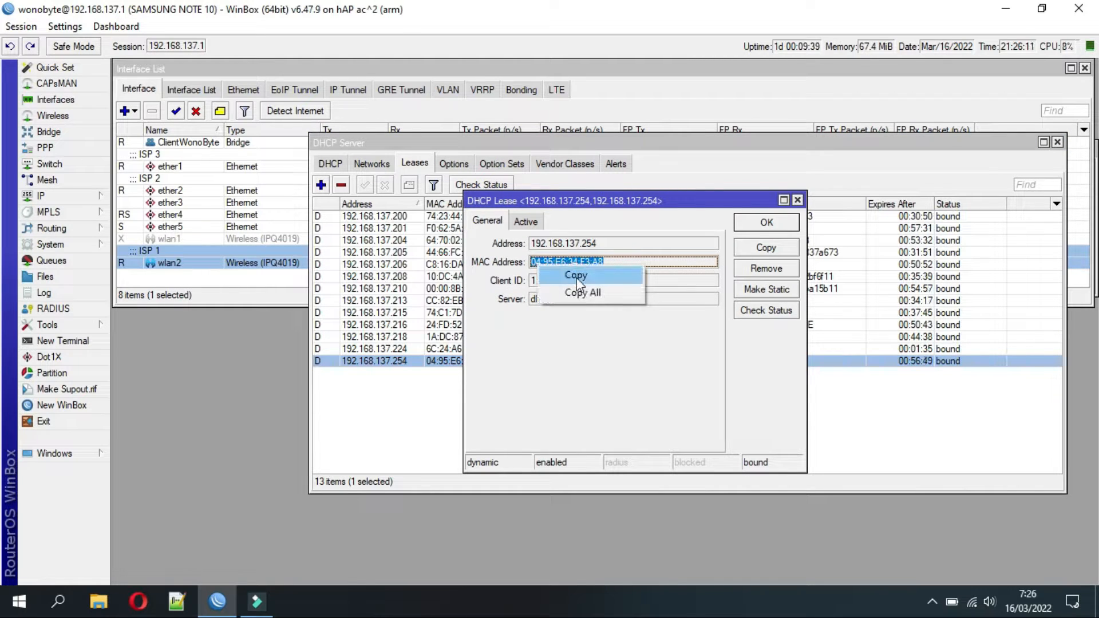
left_click(576, 276)
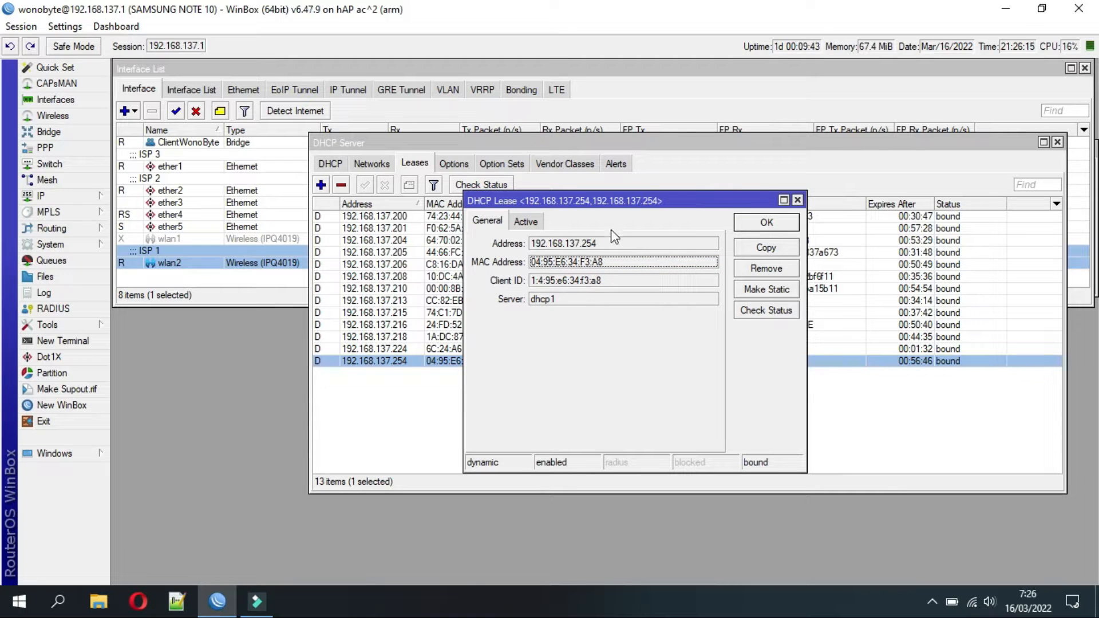
left_click(785, 224)
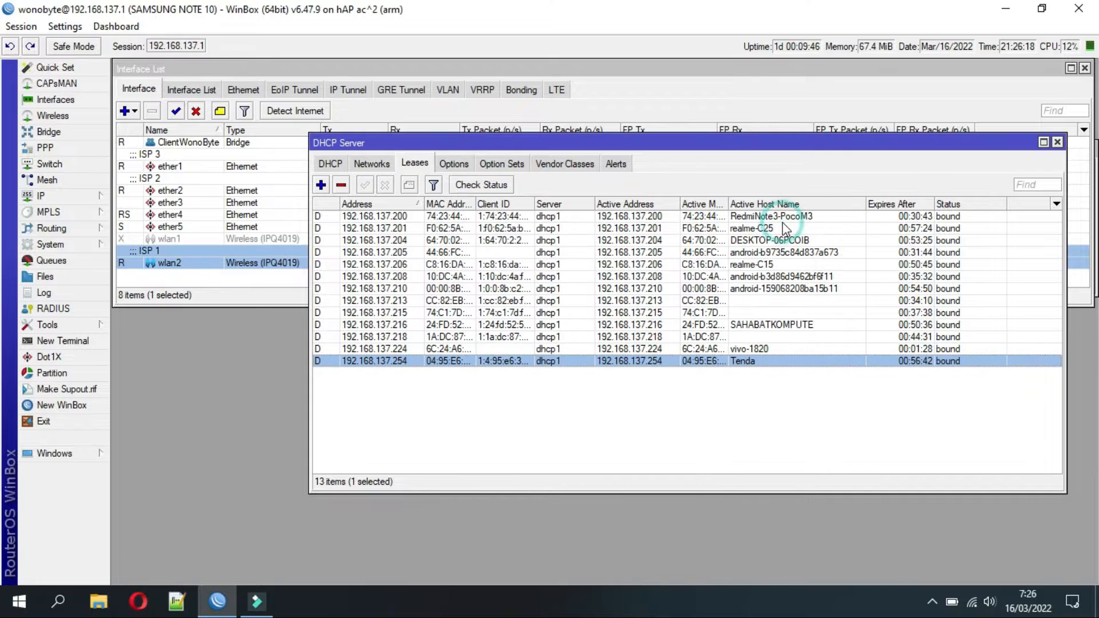
left_click(1057, 142)
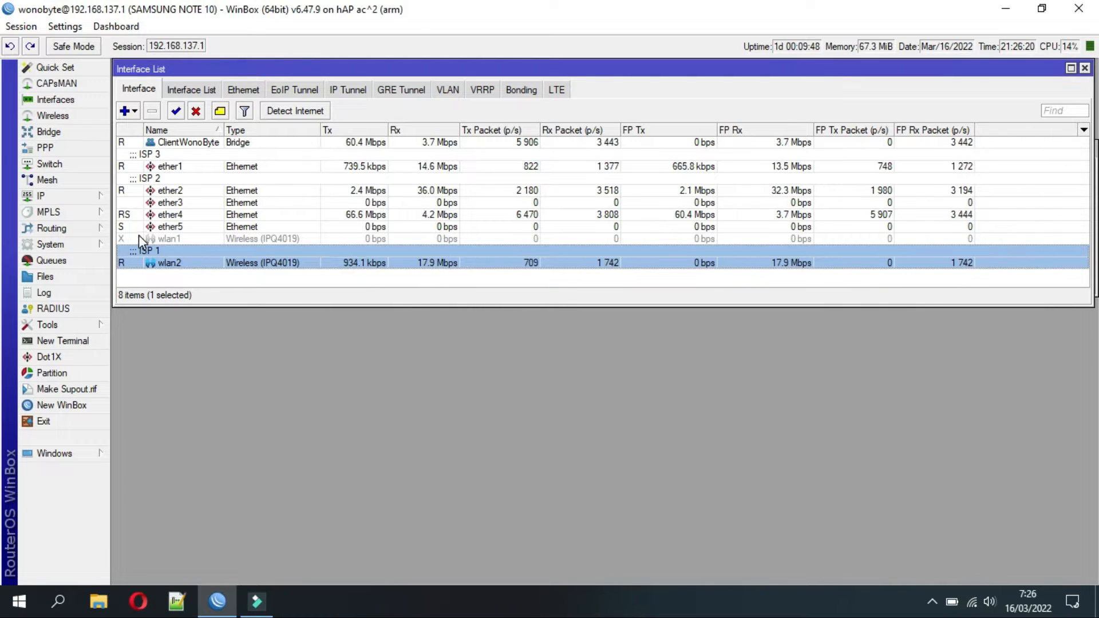
Create a new firewall filter rule with the chain set to forward.
left_click(101, 198)
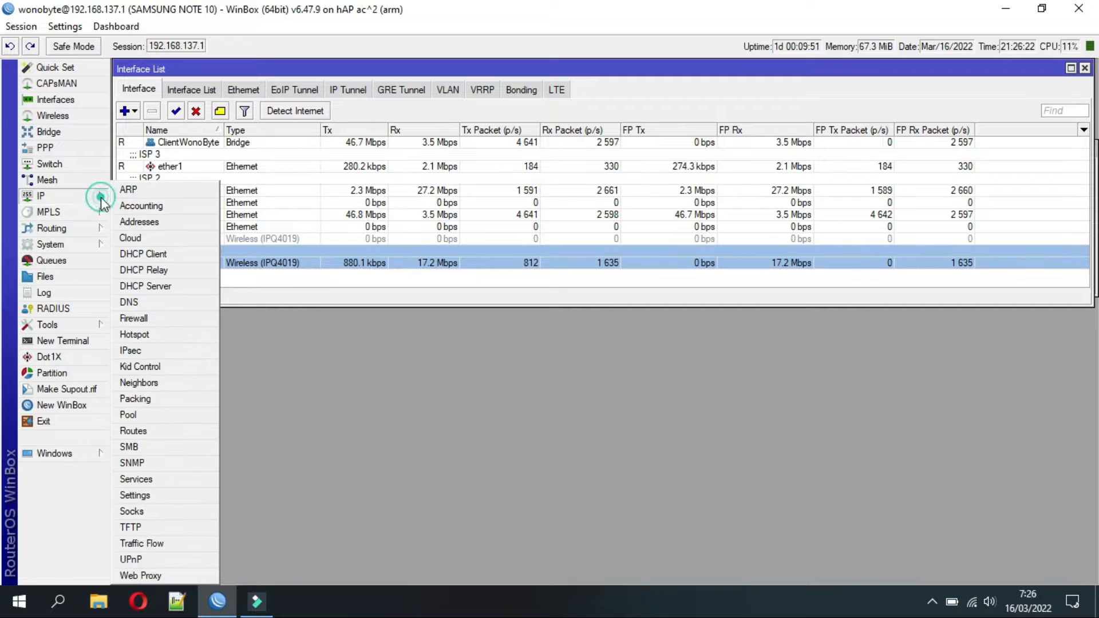
left_click(147, 316)
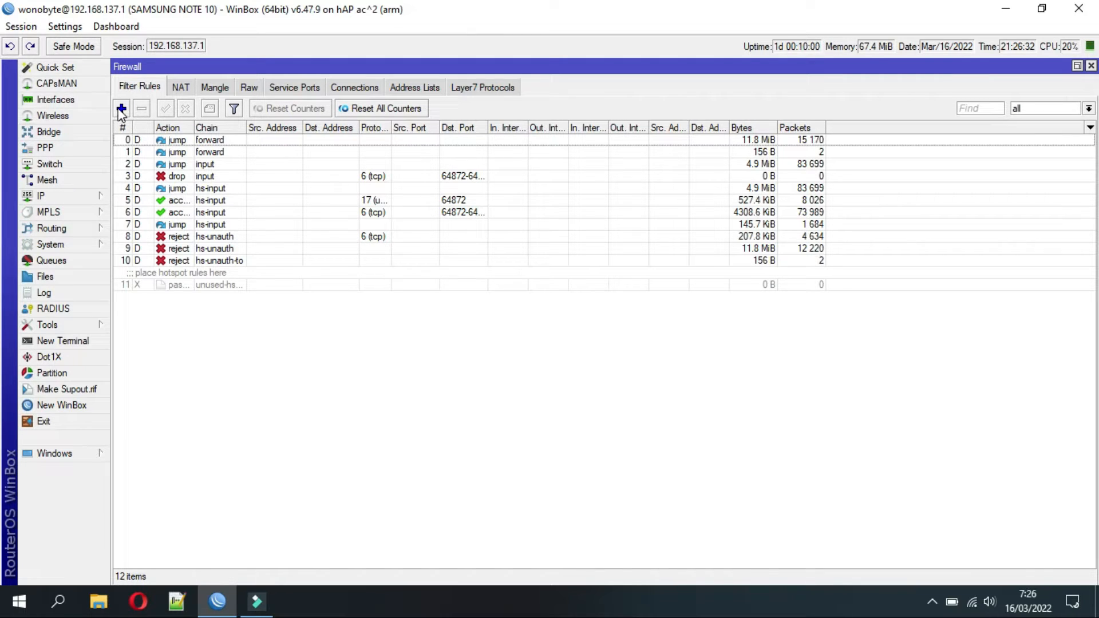
left_click(121, 109)
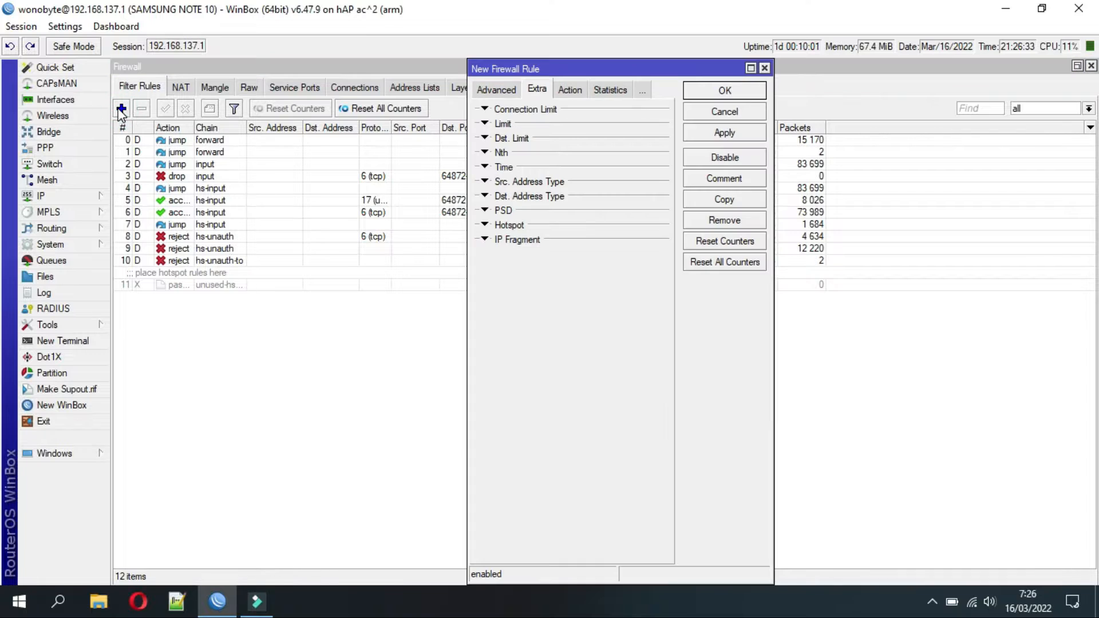
left_click(493, 91)
left_click(492, 90)
left_click(663, 112)
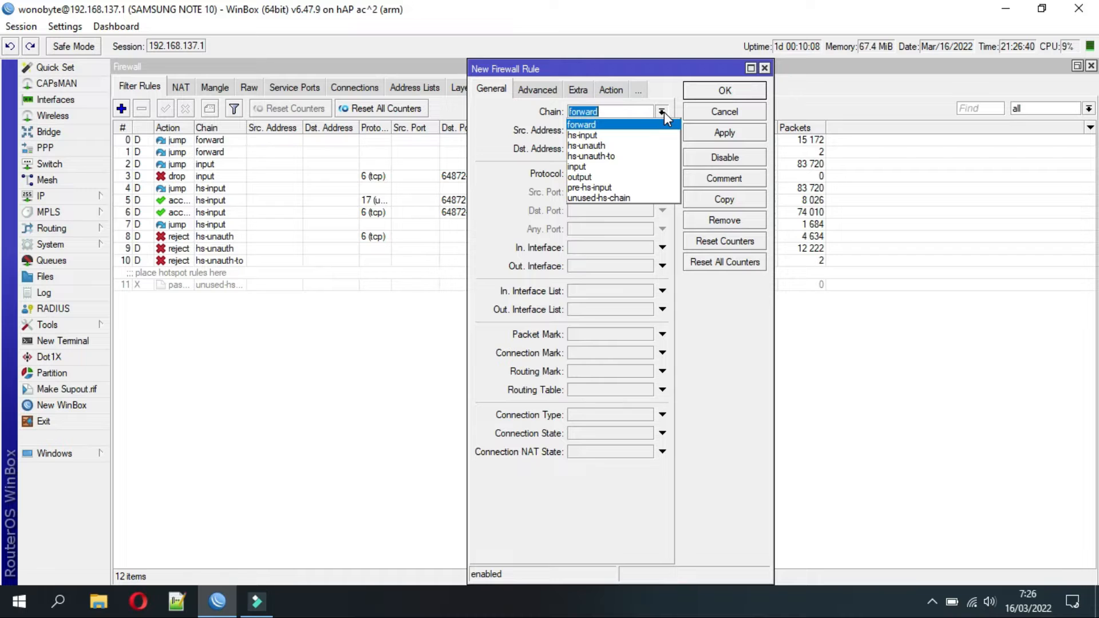
left_click(628, 124)
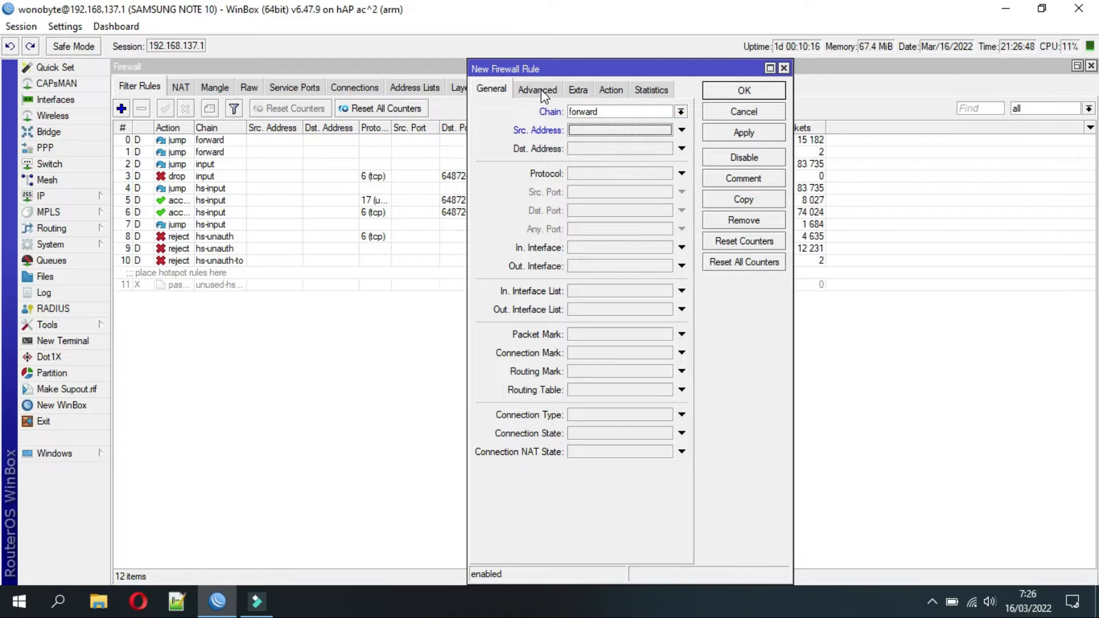
Set the rule's source MAC address to the copied 04:95:E6:34:F3:A8 and its action to drop.
left_click(538, 92)
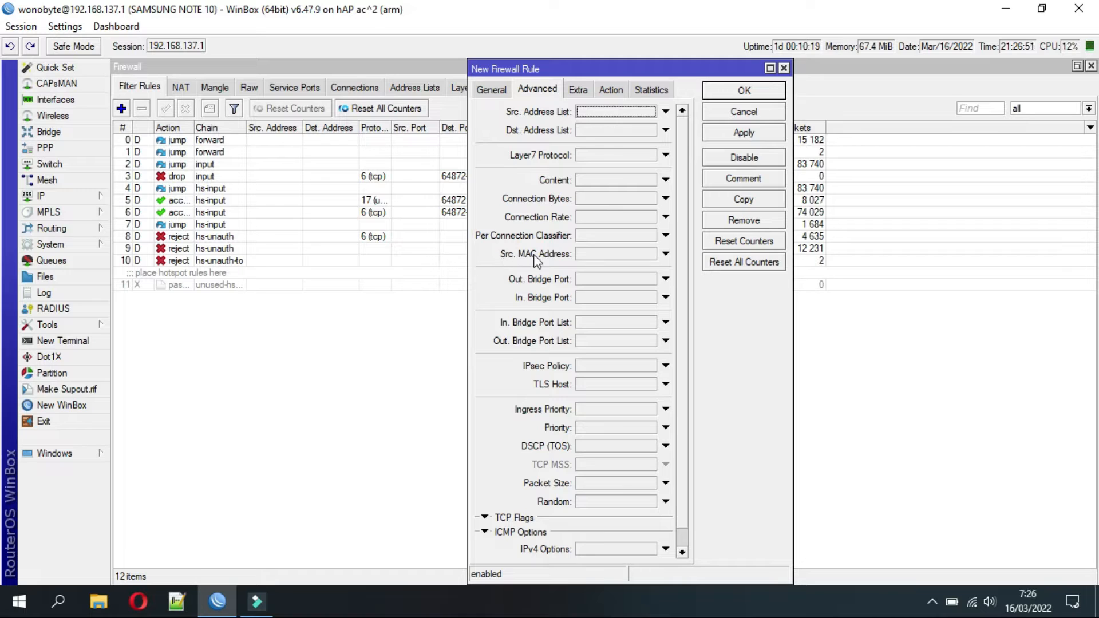
left_click(583, 256)
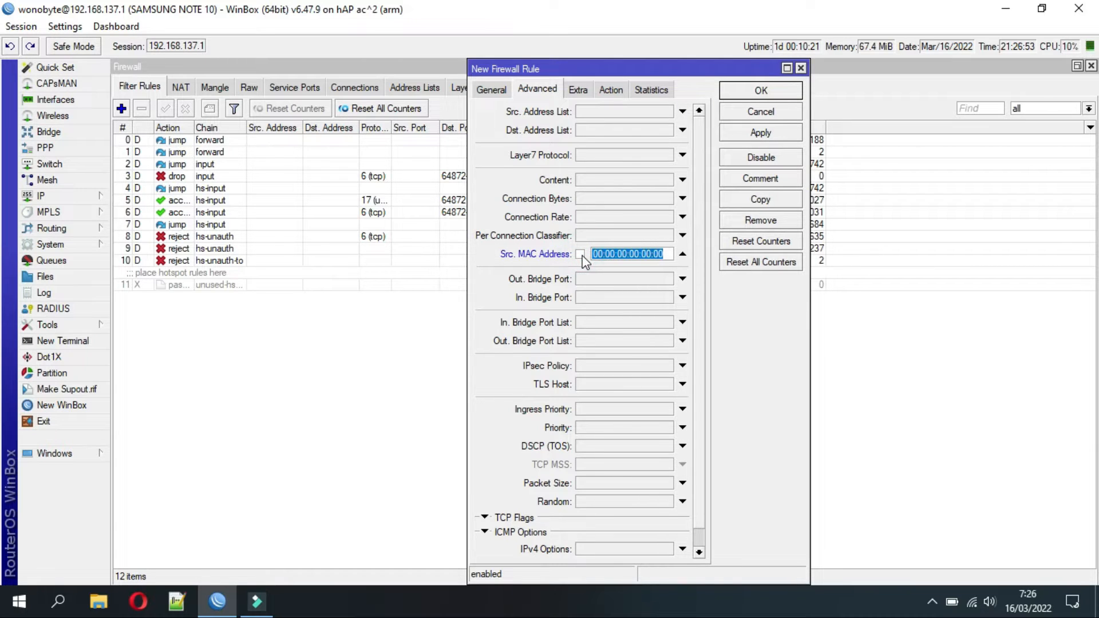
key("ctrl+v")
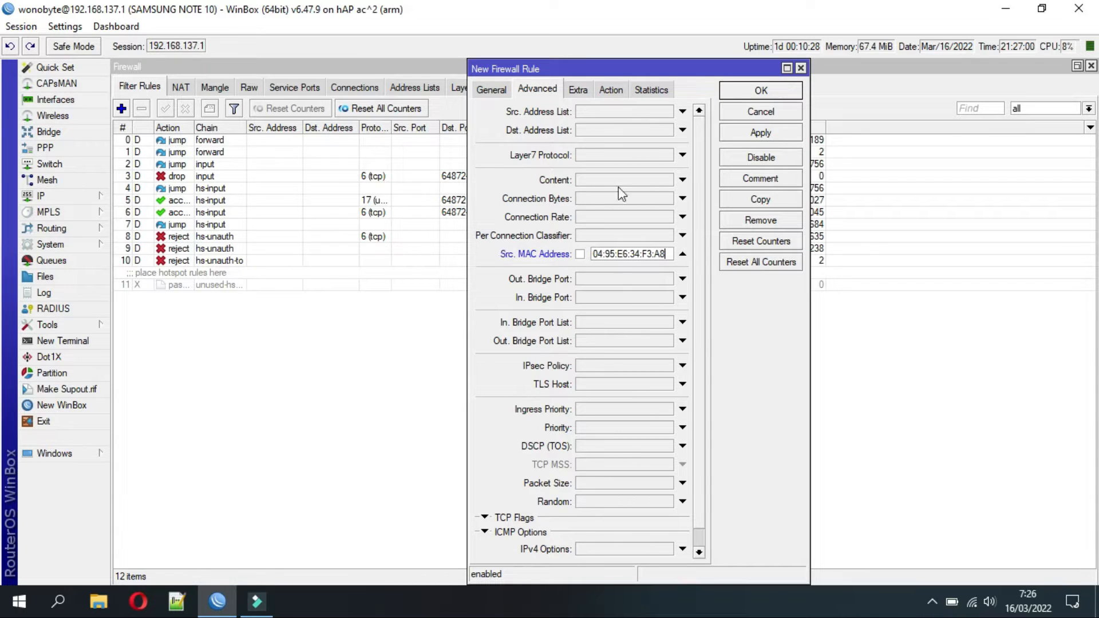
left_click(612, 92)
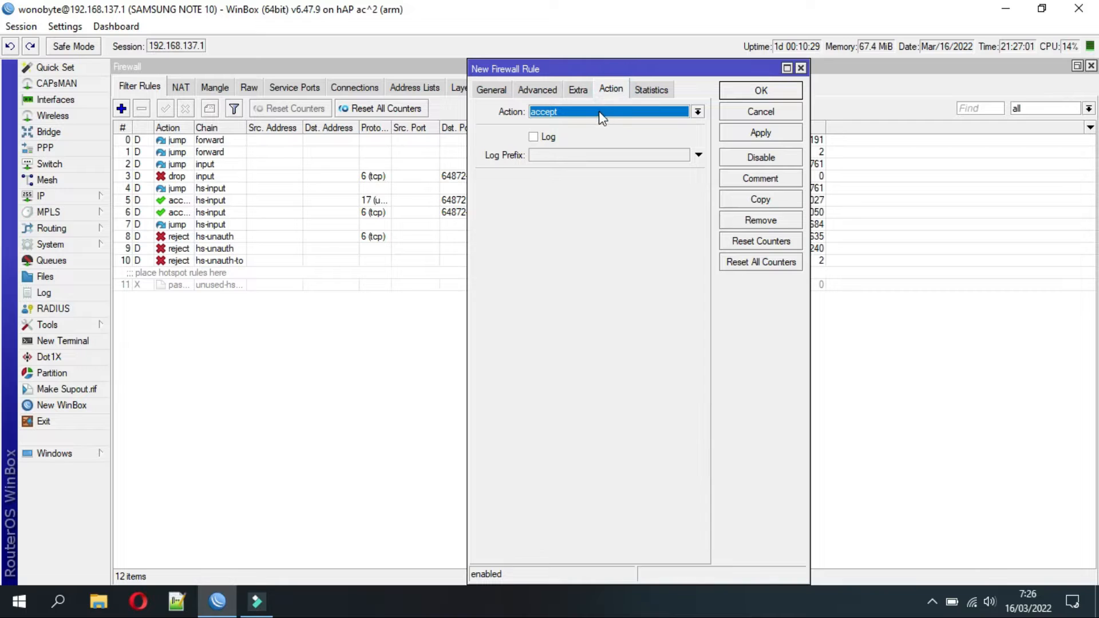
left_click(599, 113)
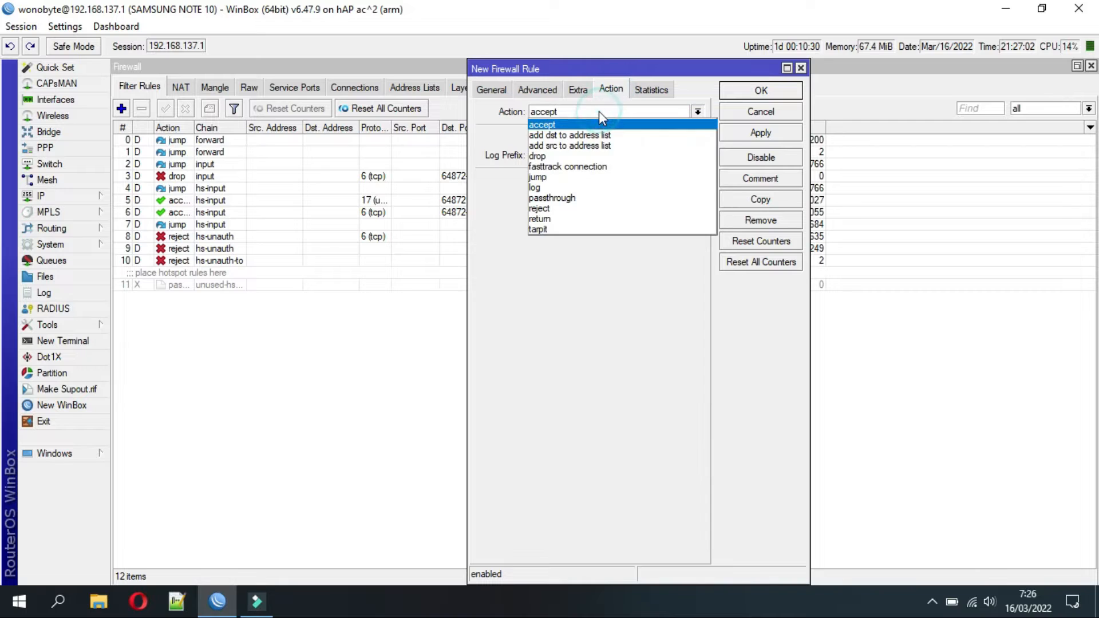
left_click(563, 156)
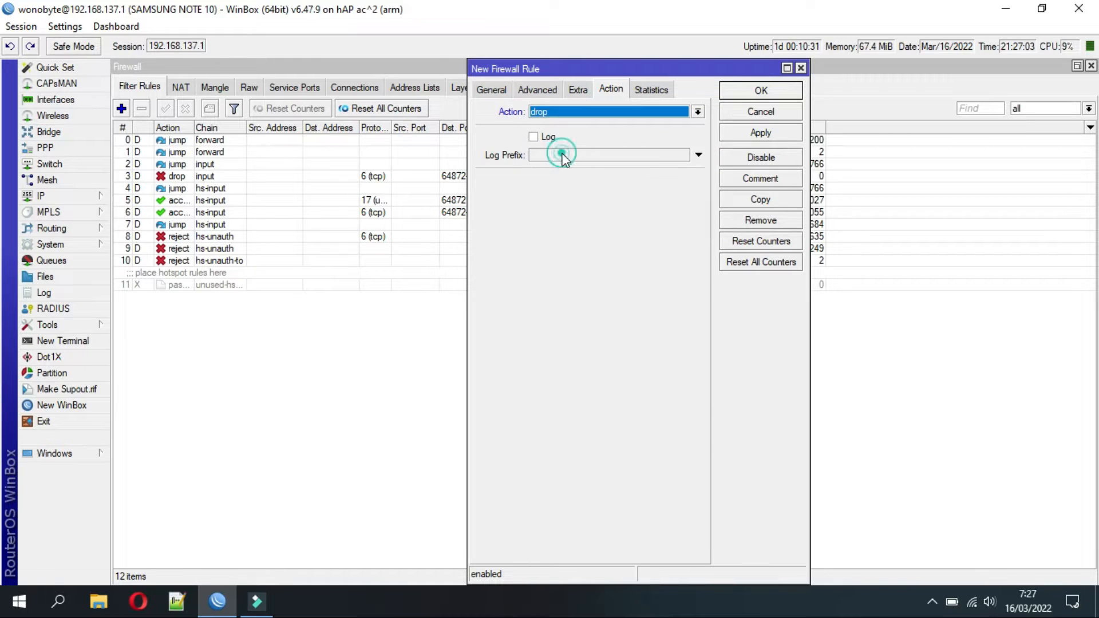
Add the comment BLOKIR SHARING ROUTER TENDA to the firewall rule and save the rule.
left_click(735, 183)
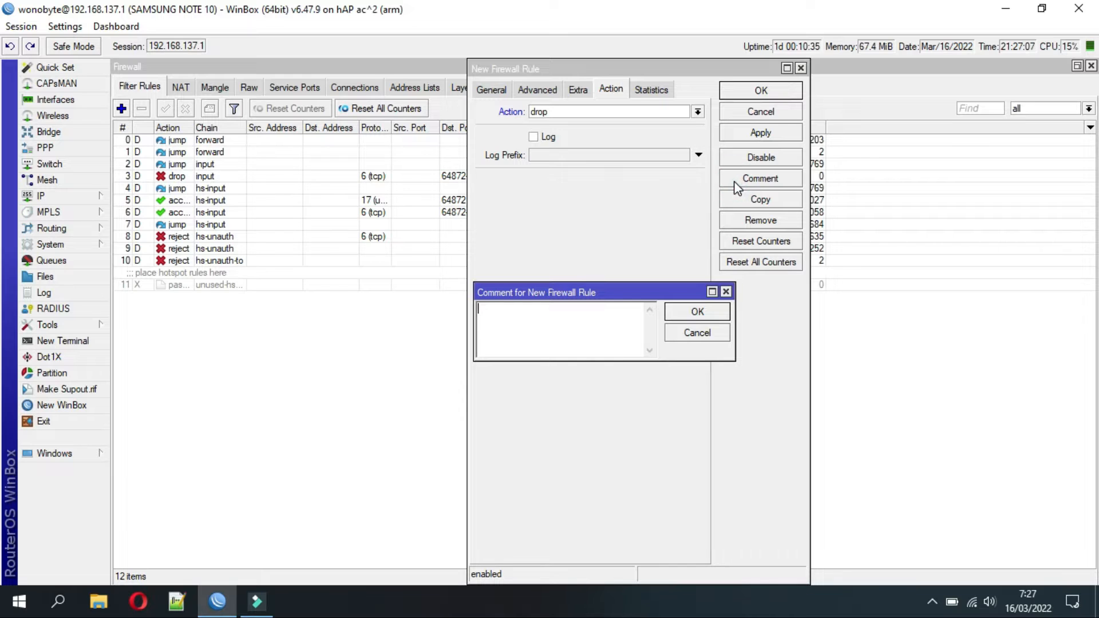
type("BLOKIR SHARING ")
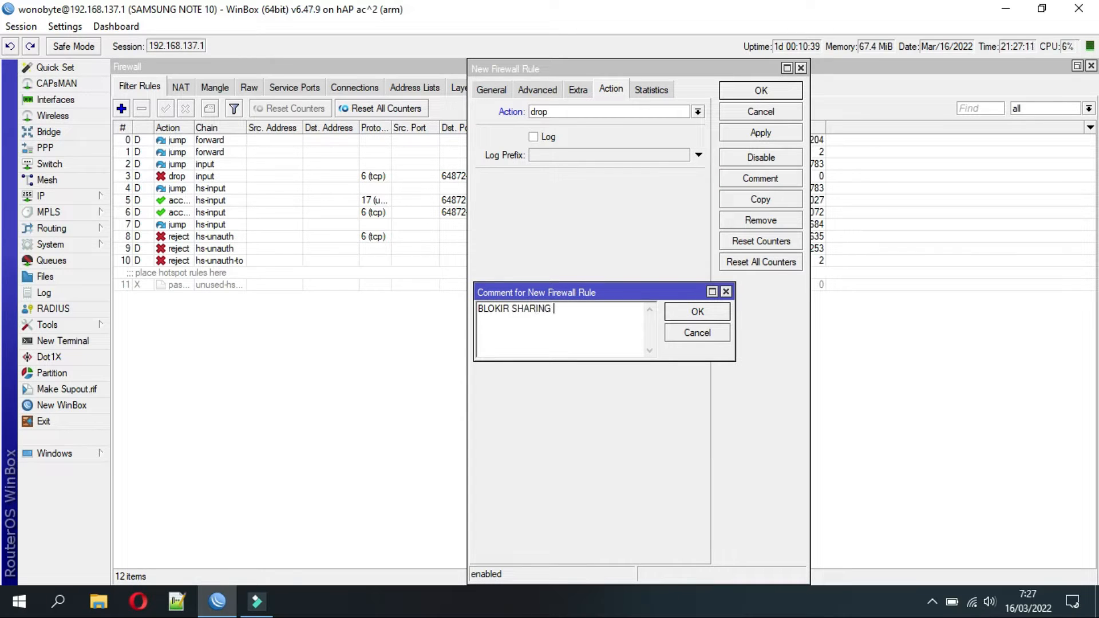
type("ROUTER TENDA")
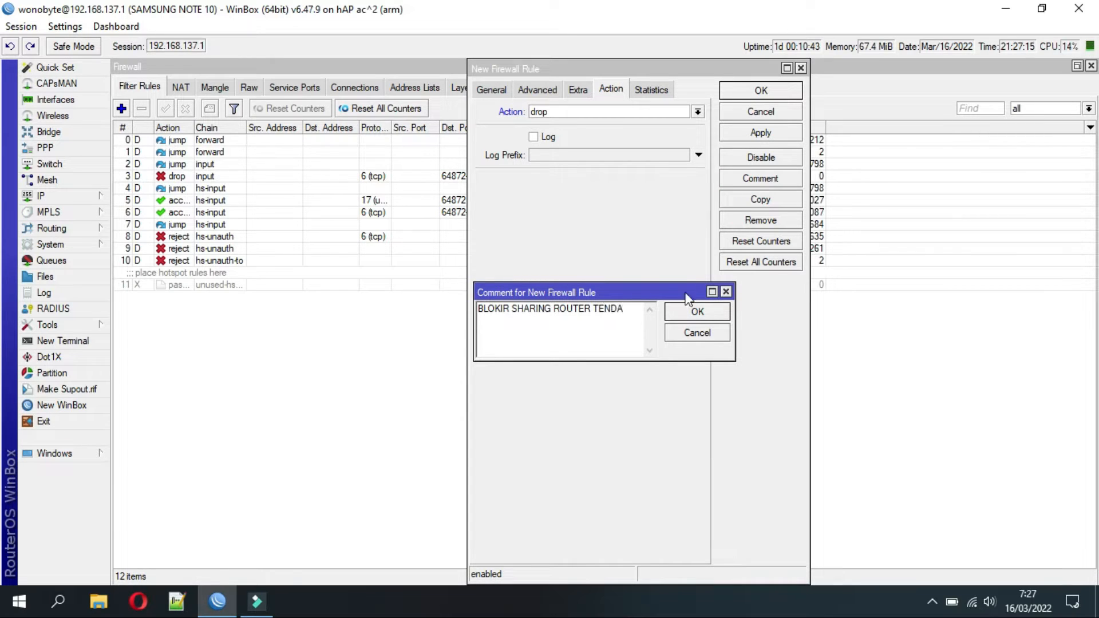
left_click(694, 312)
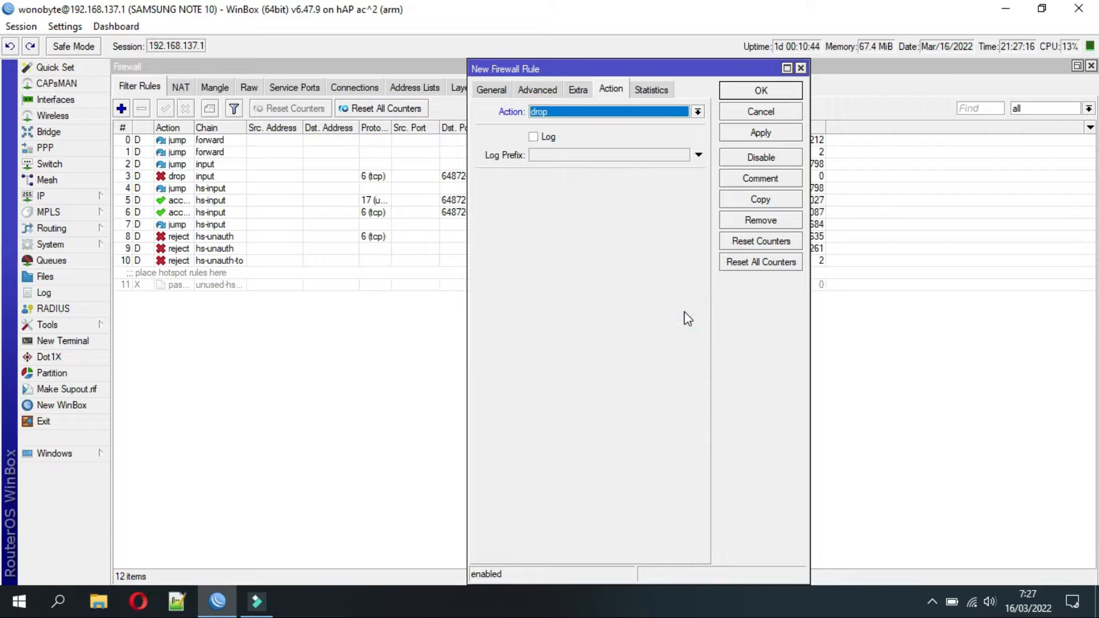
left_click(736, 95)
left_click(174, 309)
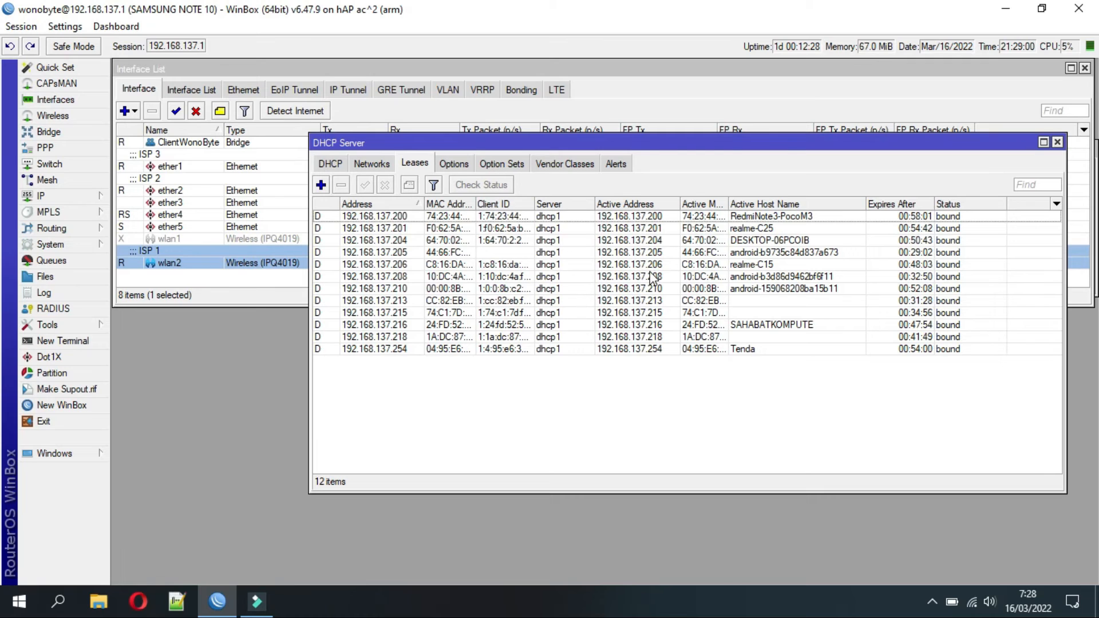
Copy the Tenda device's MAC address from its DHCP lease again and close the DHCP server window.
double_click(740, 350)
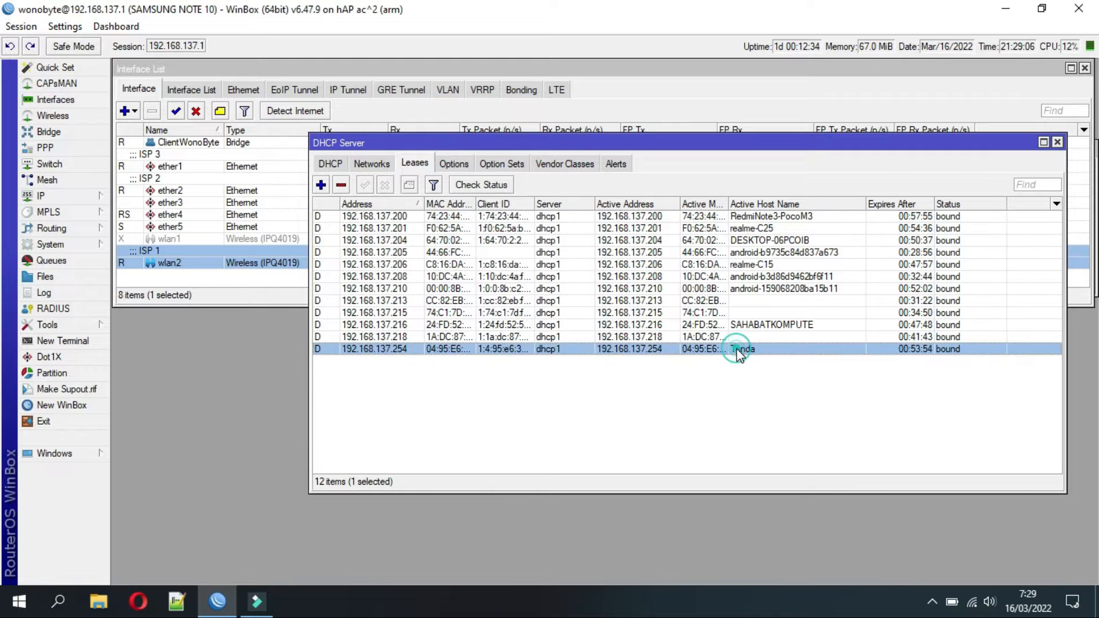
left_click_drag(626, 262, 531, 264)
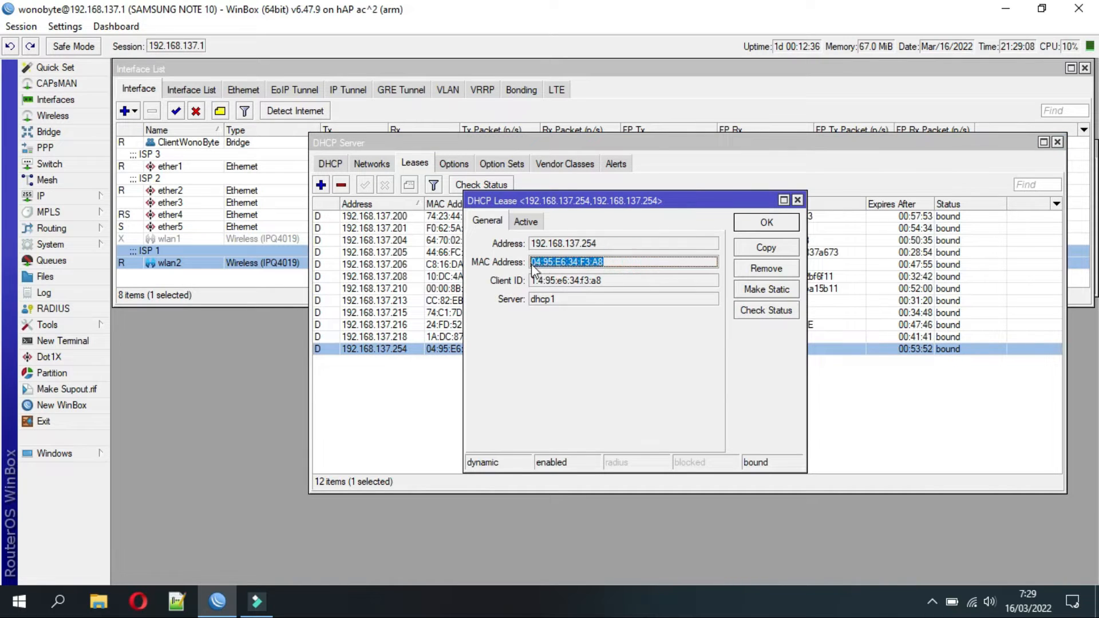
right_click(538, 263)
left_click(589, 274)
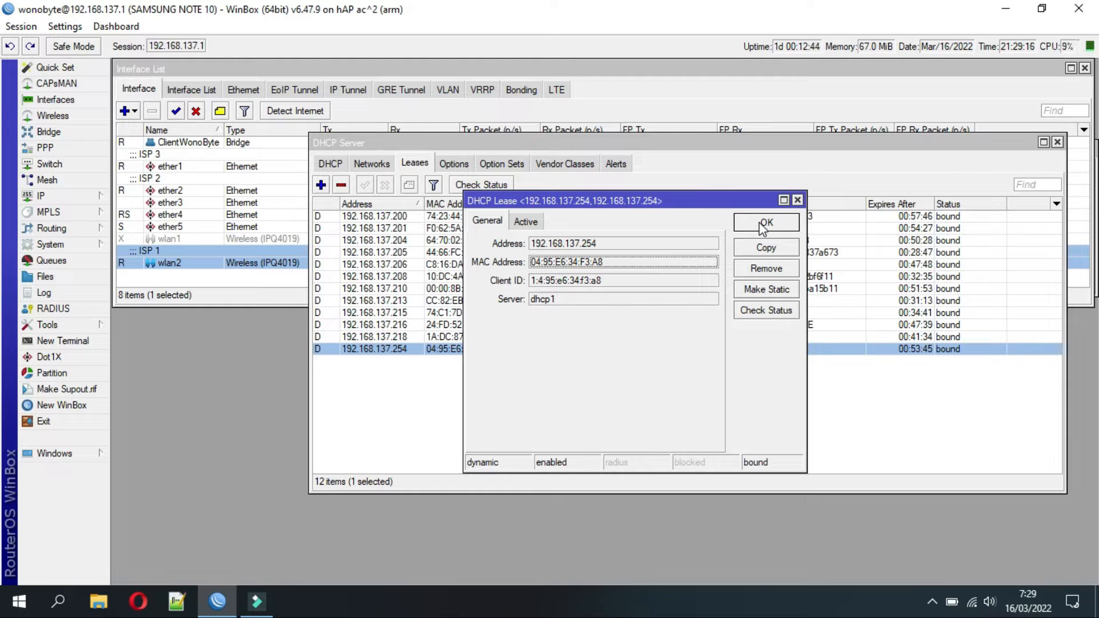
left_click(765, 223)
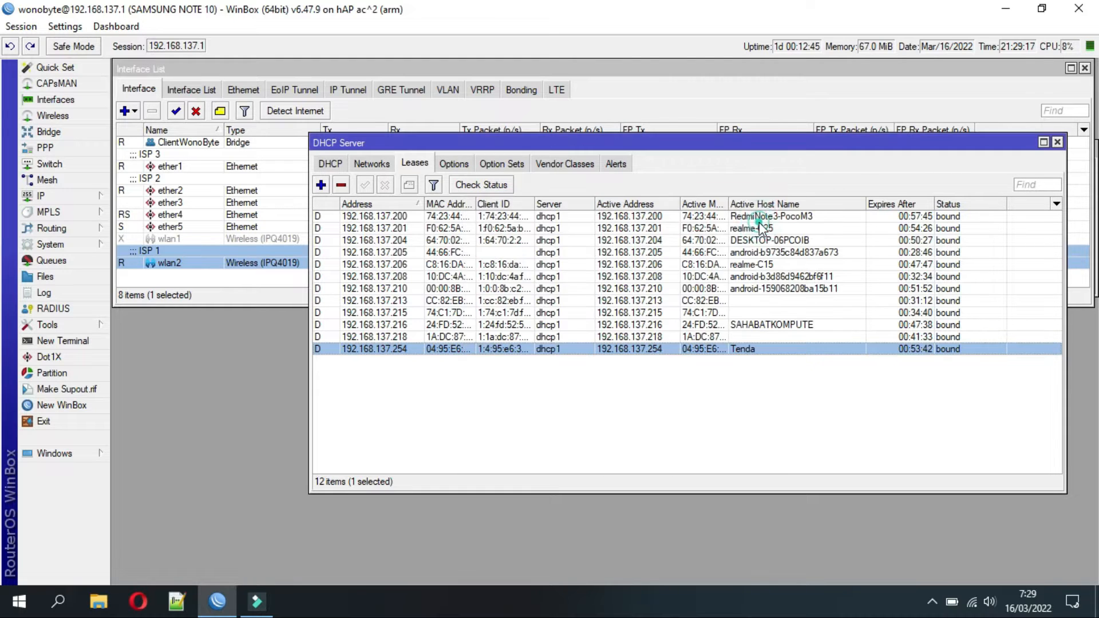
left_click(1057, 143)
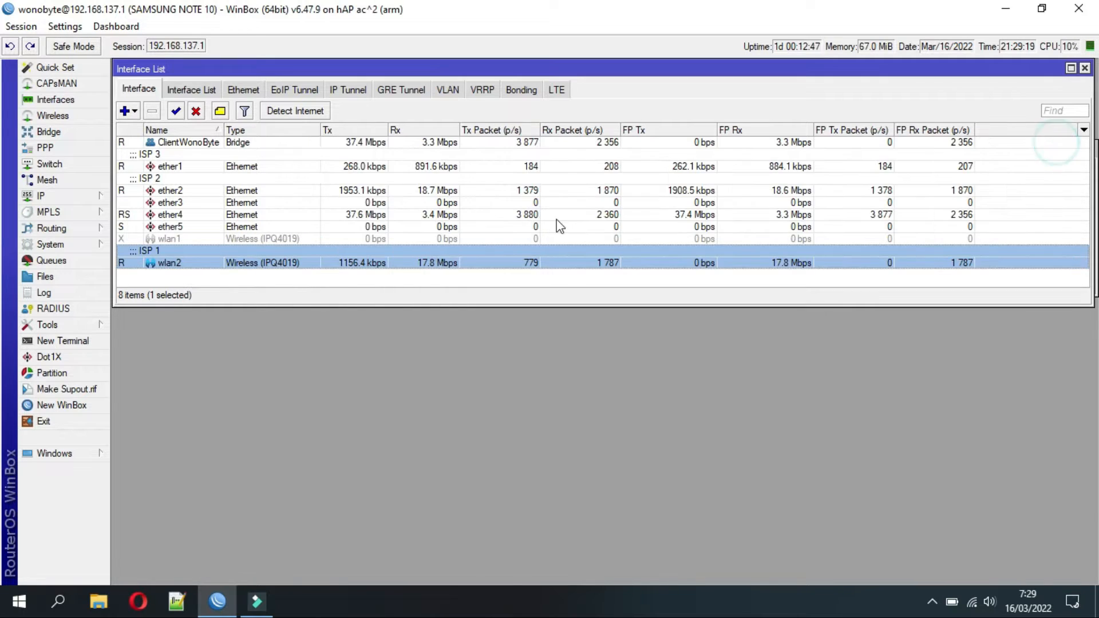
Create a new hotspot IP binding for the copied MAC address 04:95:E6:34:F3:A8.
left_click(98, 200)
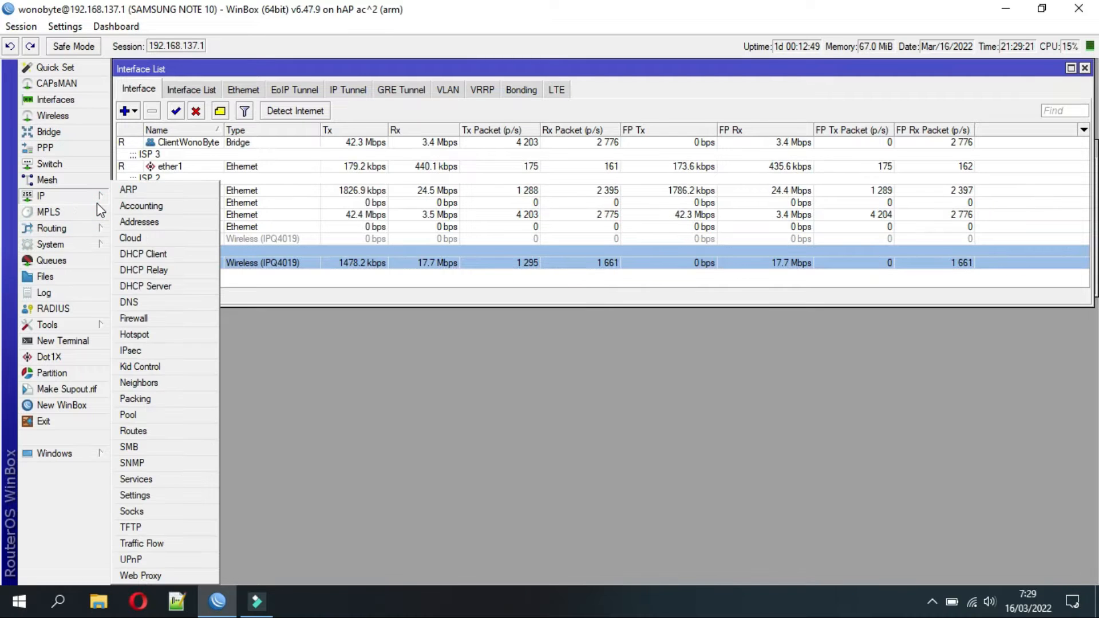
left_click(148, 335)
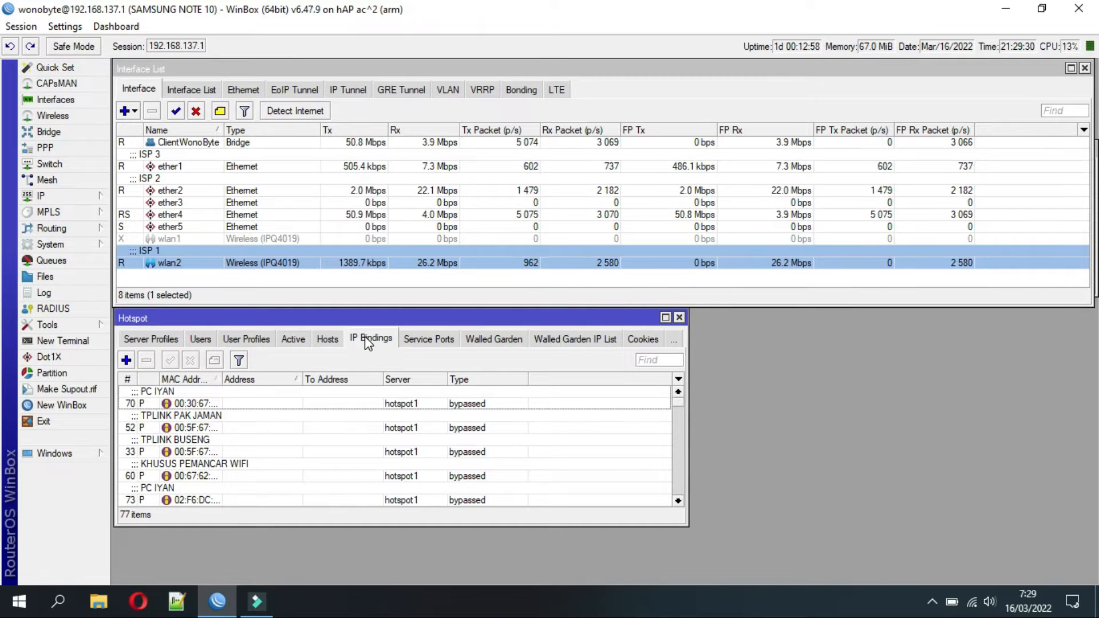
left_click(126, 361)
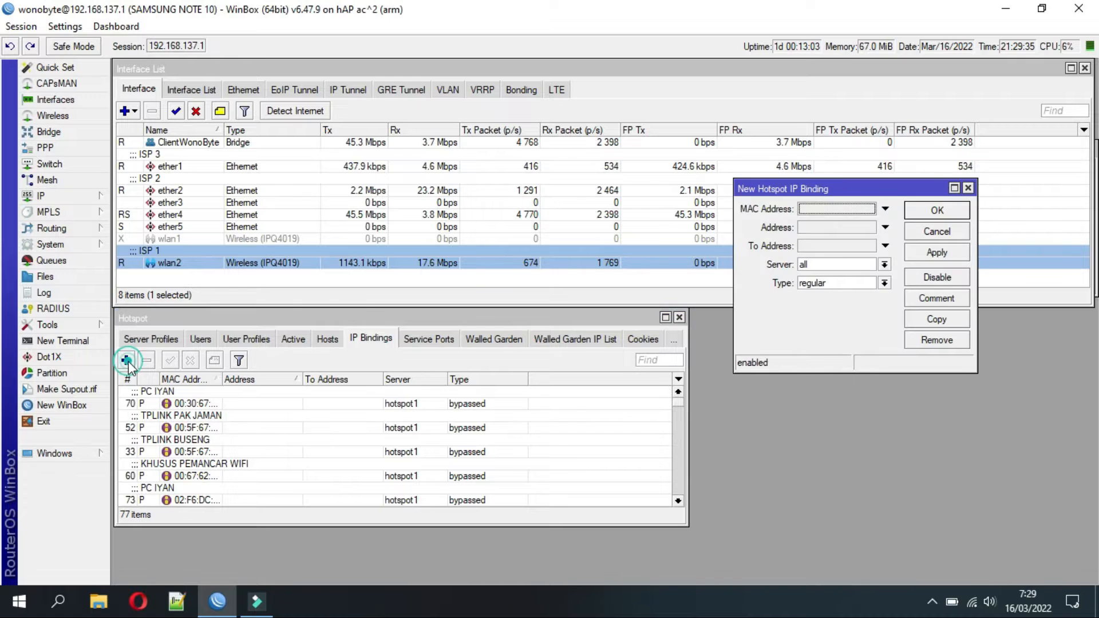
left_click_drag(751, 189, 499, 236)
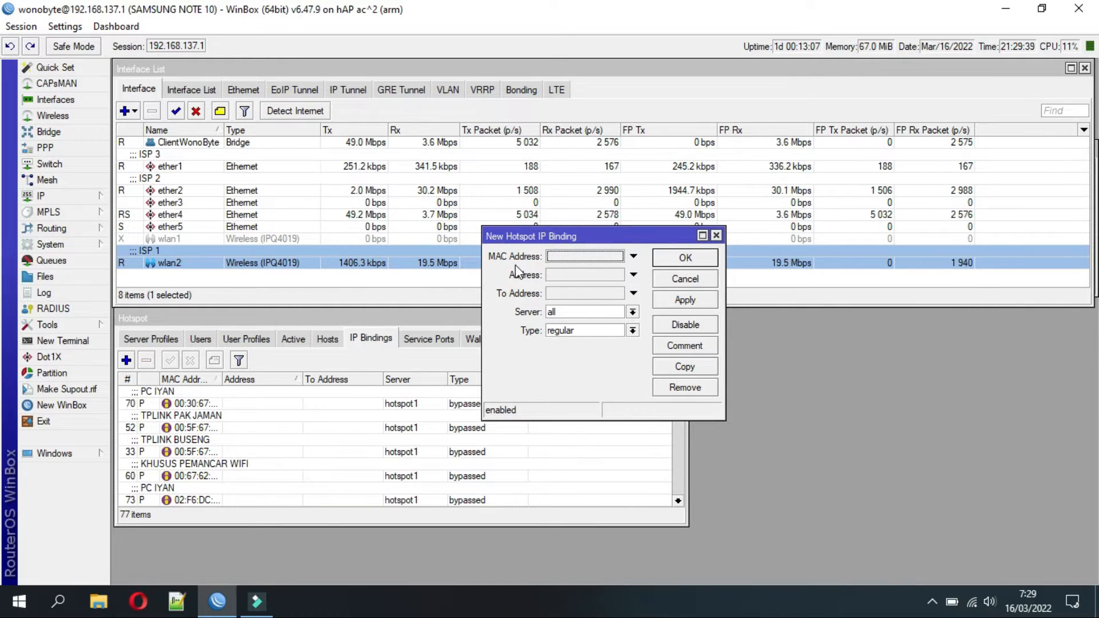
left_click(558, 260)
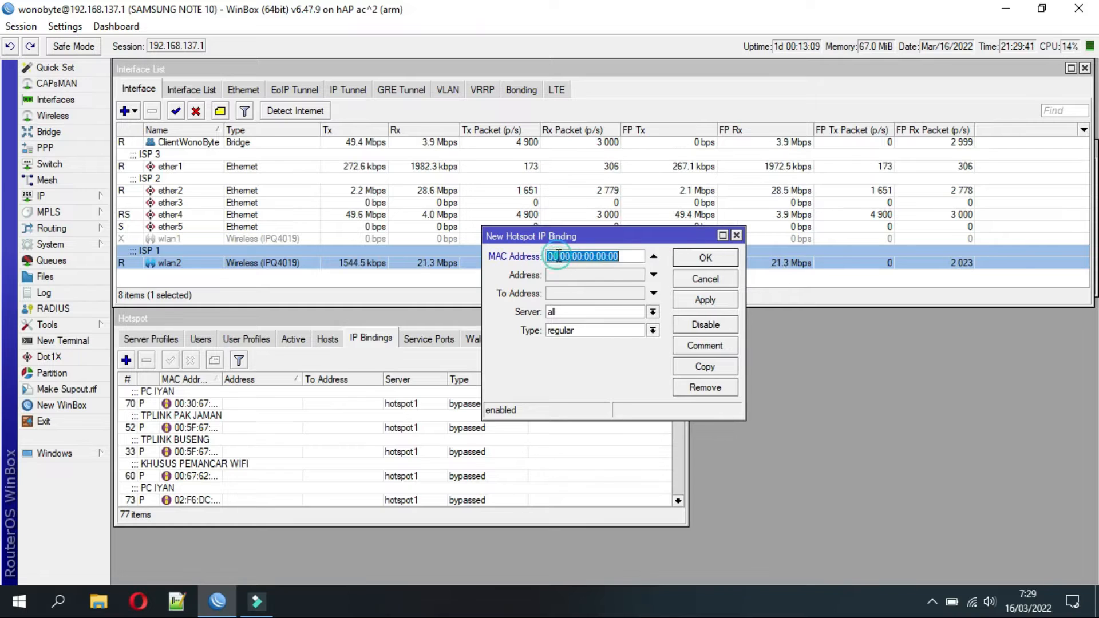
key("ctrl+v")
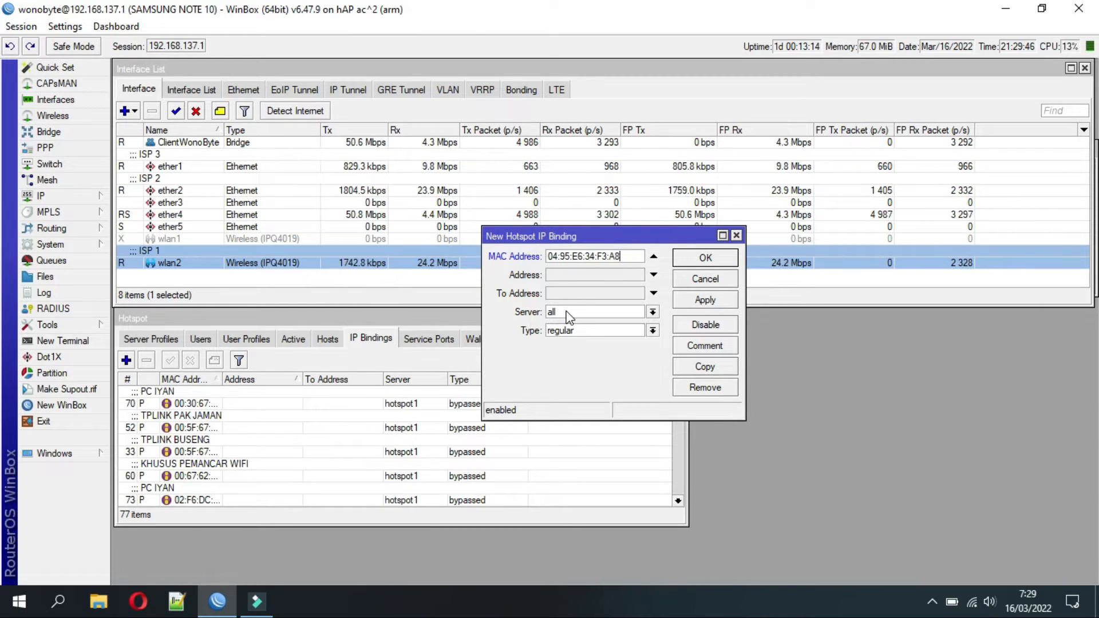
Set the IP binding's type to blocked and add the comment BLOKIR SHARING ROUTER TENDA.
left_click(562, 331)
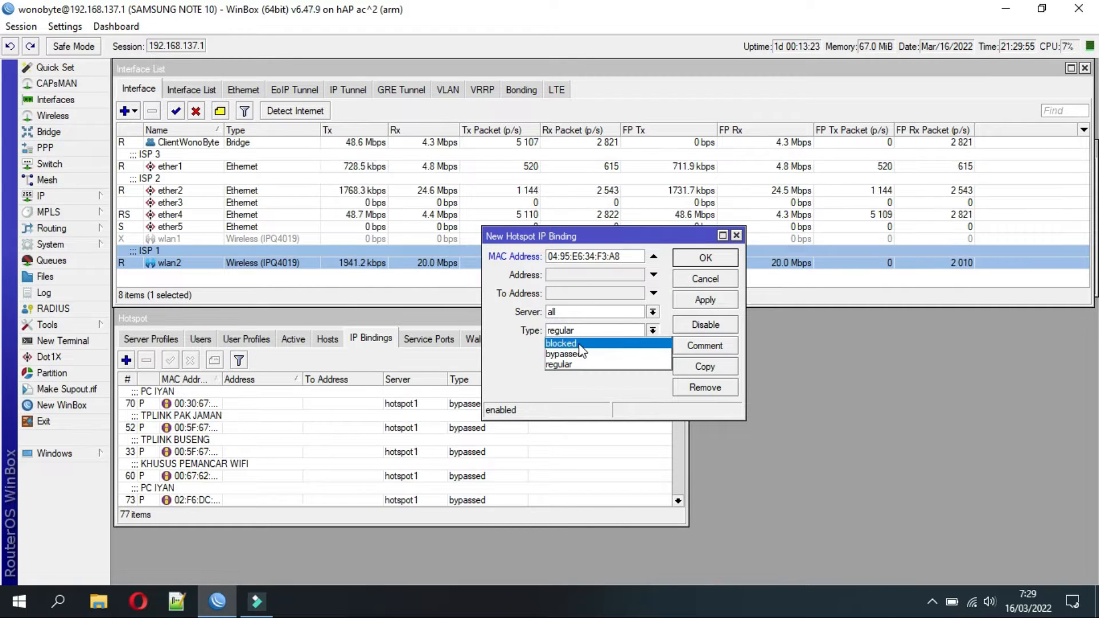
left_click(572, 343)
left_click(704, 347)
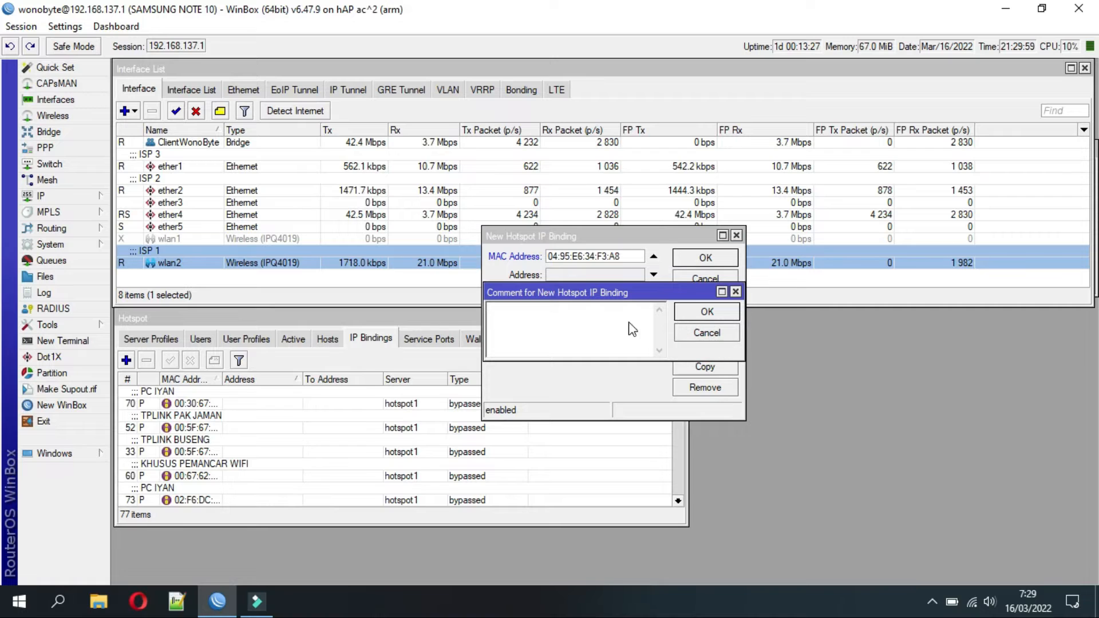
type("BLO")
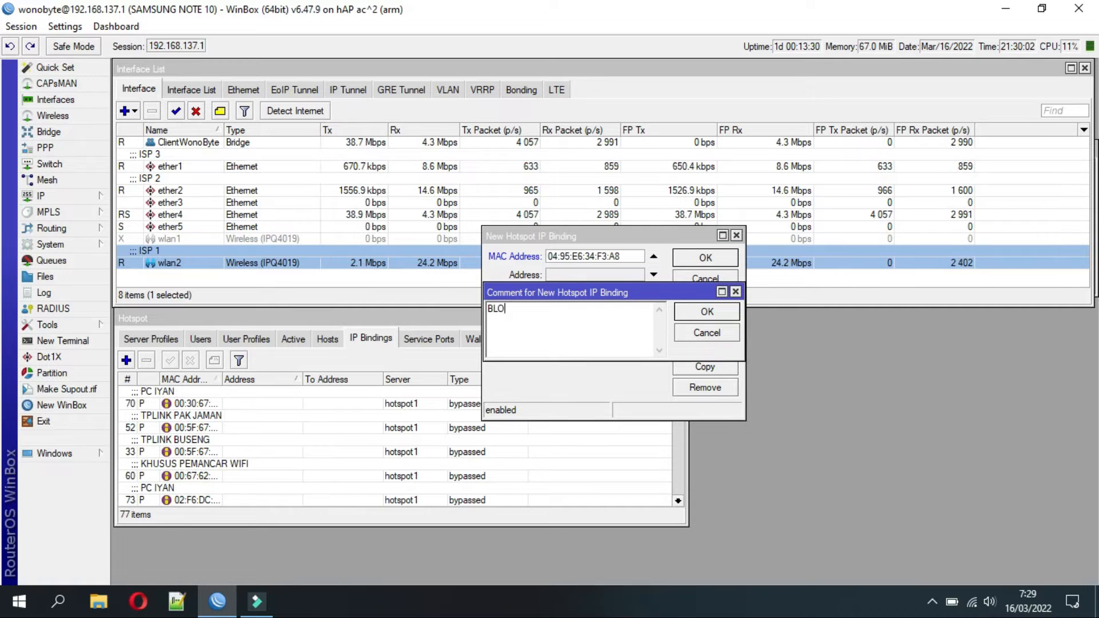
type("KIR SHARI")
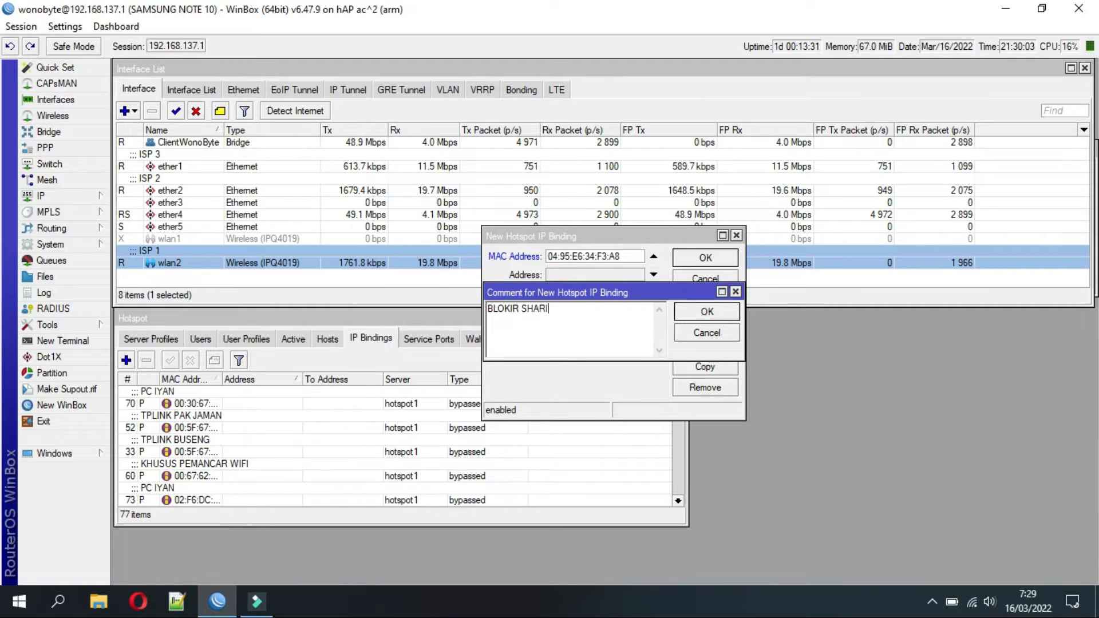
type("NG ROUTER ")
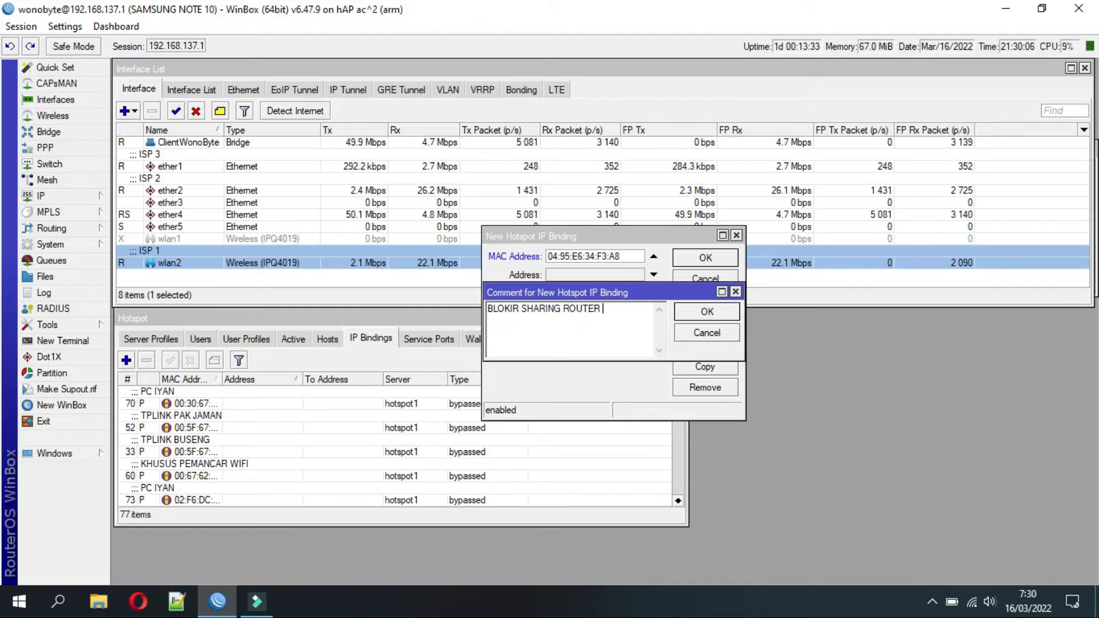
type("TENDA")
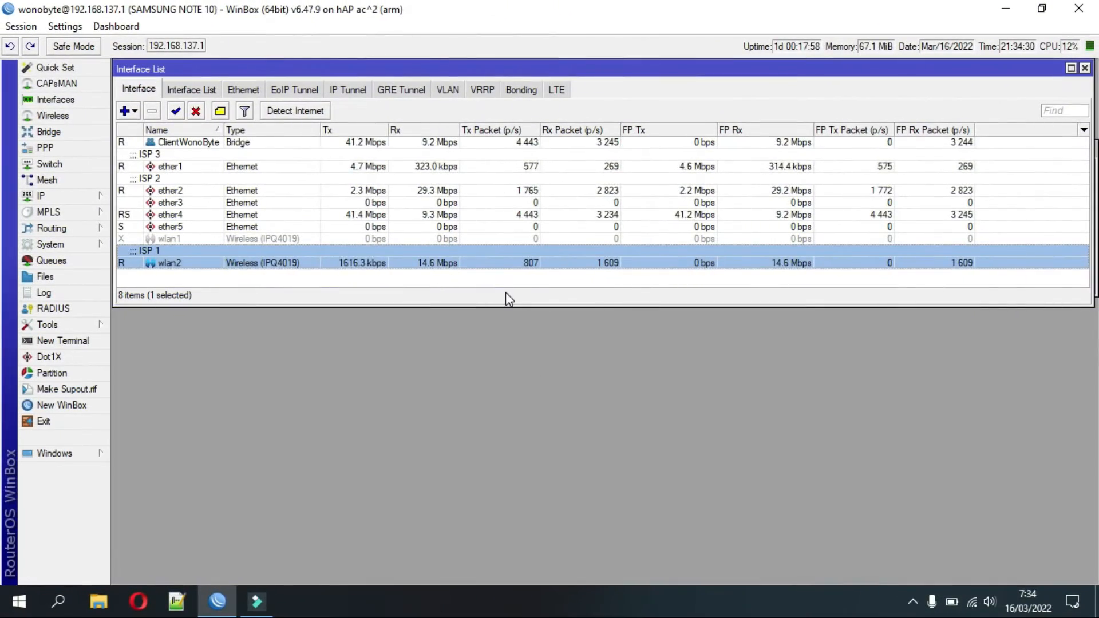
Examine the Tenda device's DHCP lease and the ISP interfaces ether1, ether2 and wlan2.
left_click(103, 199)
left_click(147, 285)
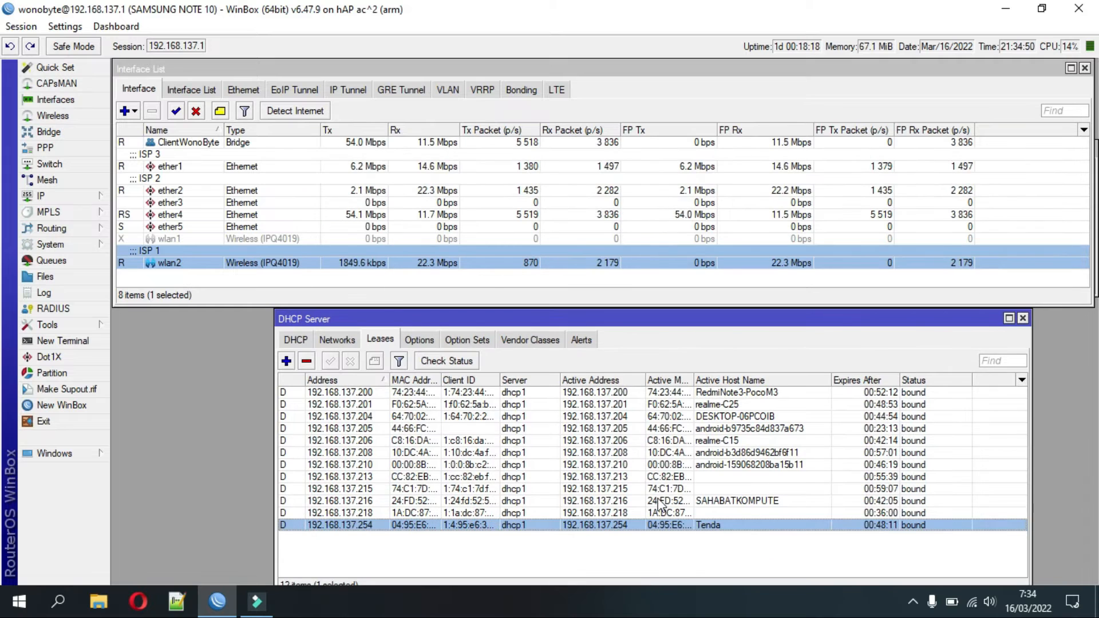
left_click(171, 167)
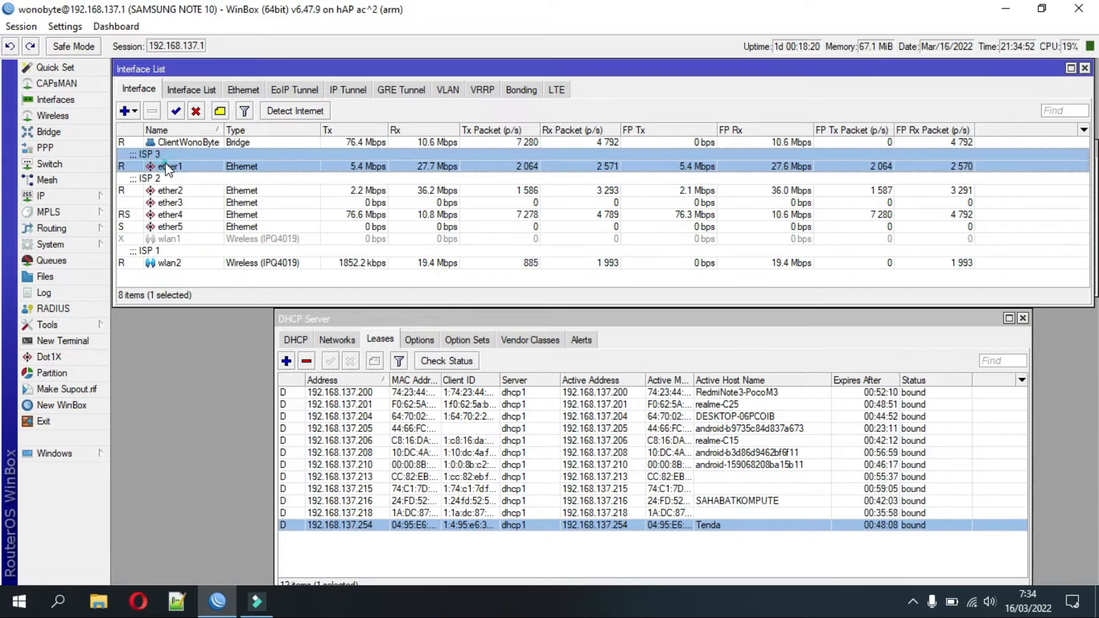
left_click(169, 191)
left_click(171, 263)
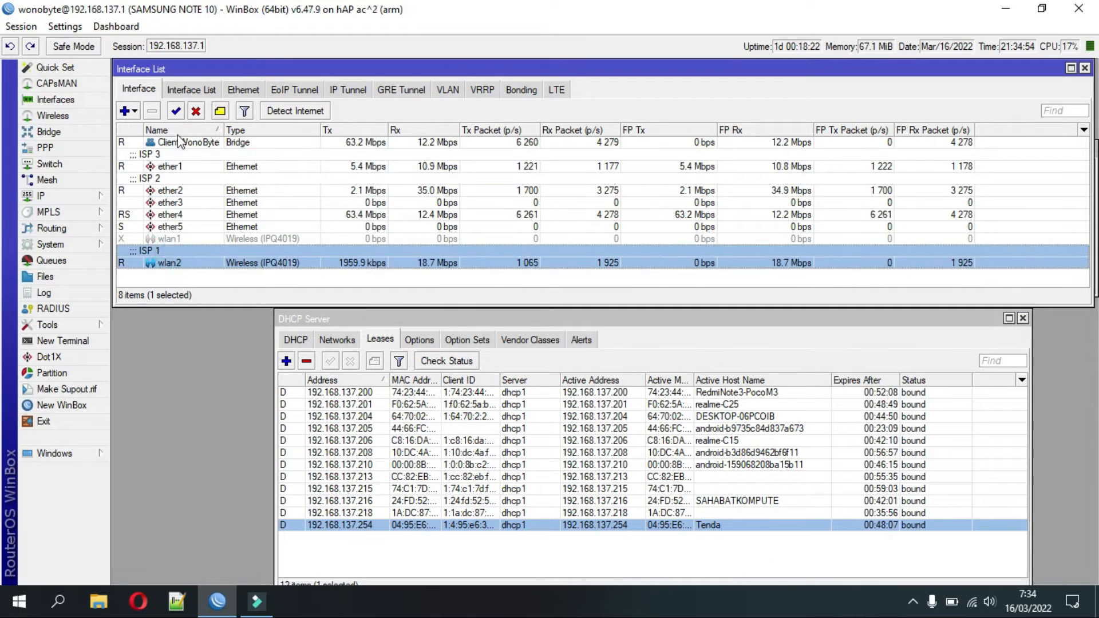
Review which interfaces belong to the WAN interface list, and return to the list of all interfaces.
left_click(177, 94)
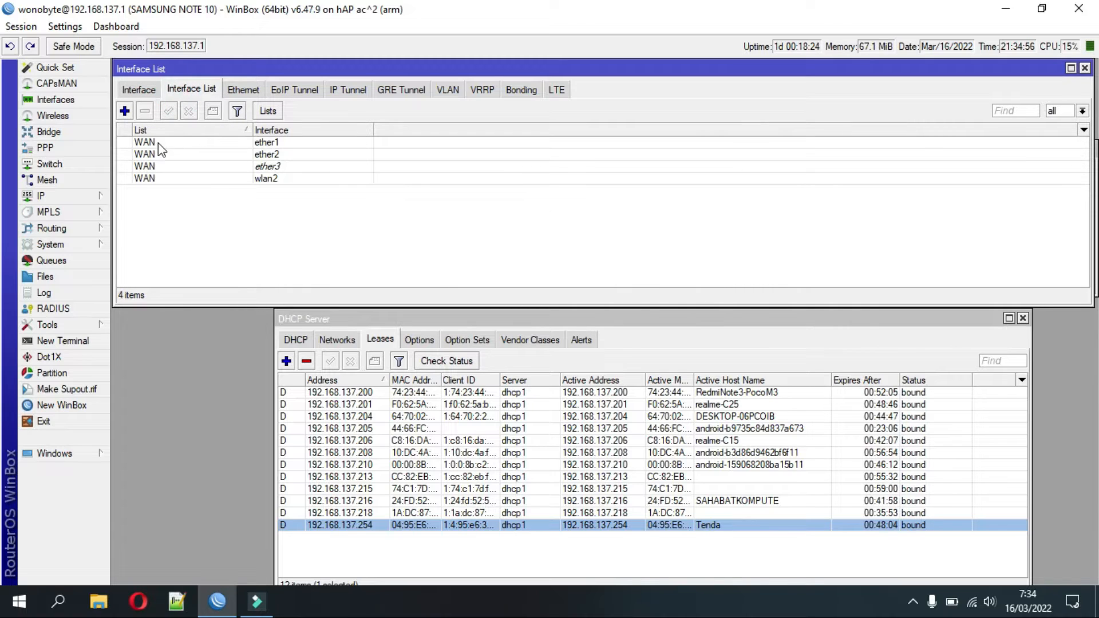
left_click(158, 142)
left_click(160, 178)
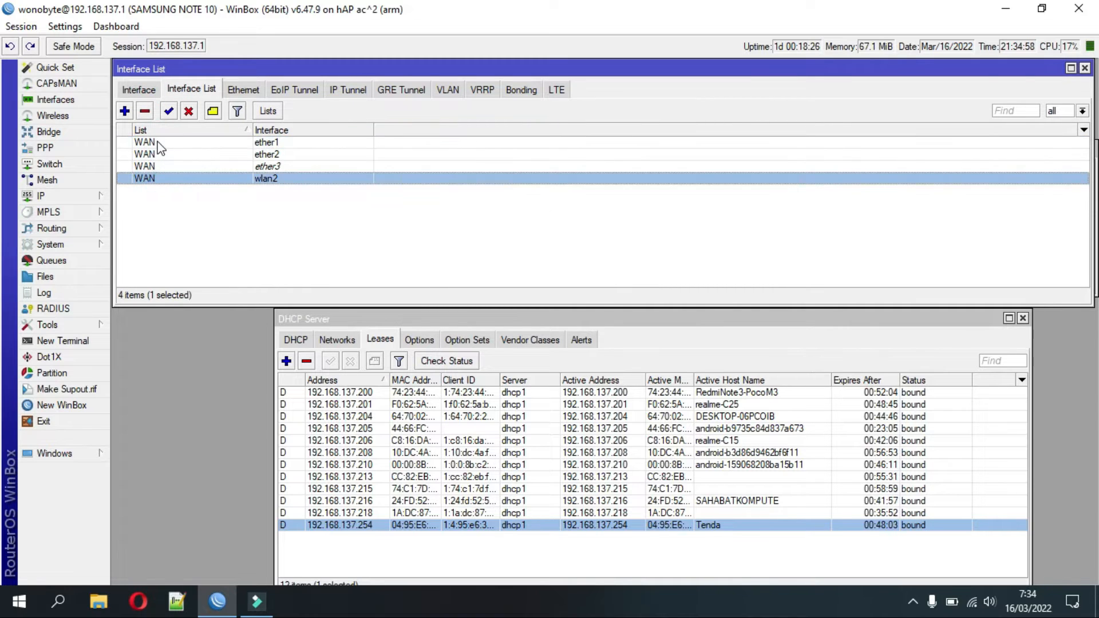
left_click(159, 145)
left_click(159, 153)
left_click(161, 166)
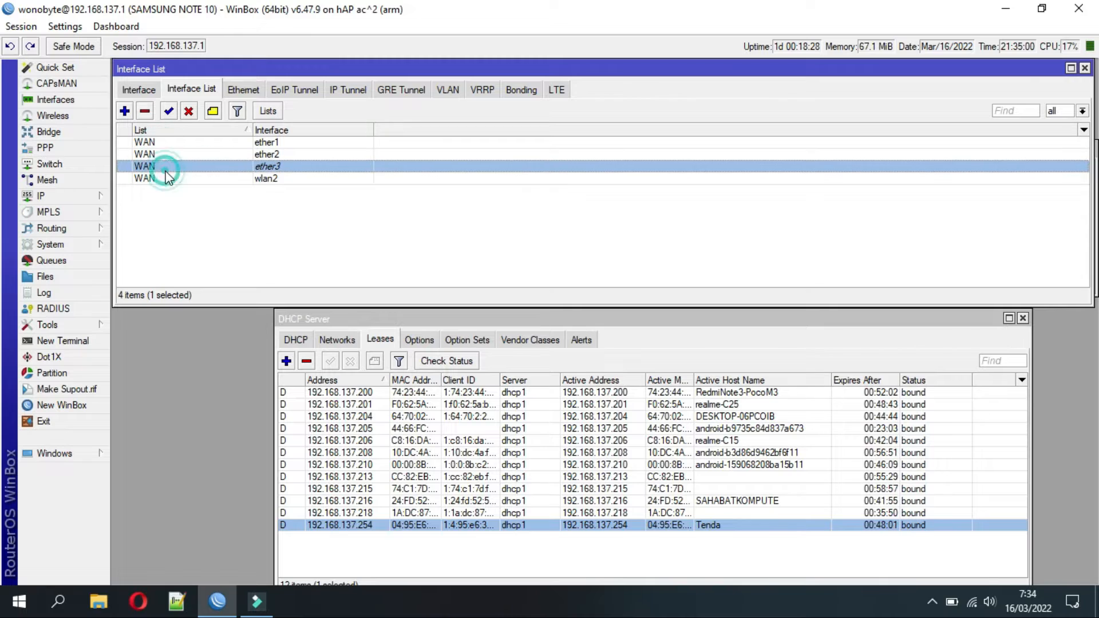
left_click(162, 187)
left_click(162, 177)
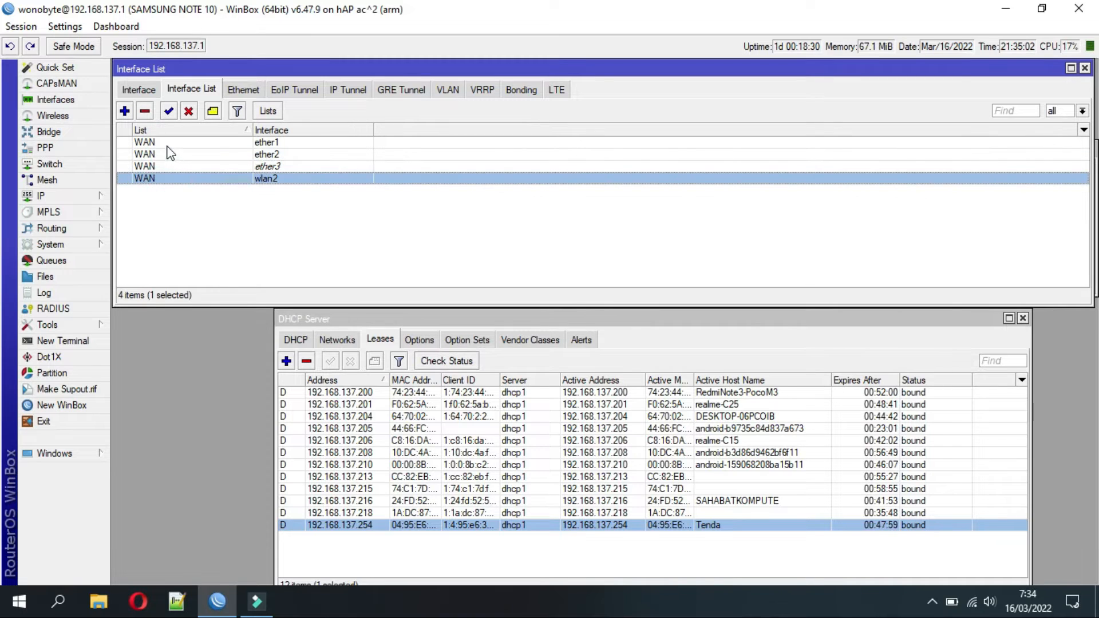
left_click(138, 89)
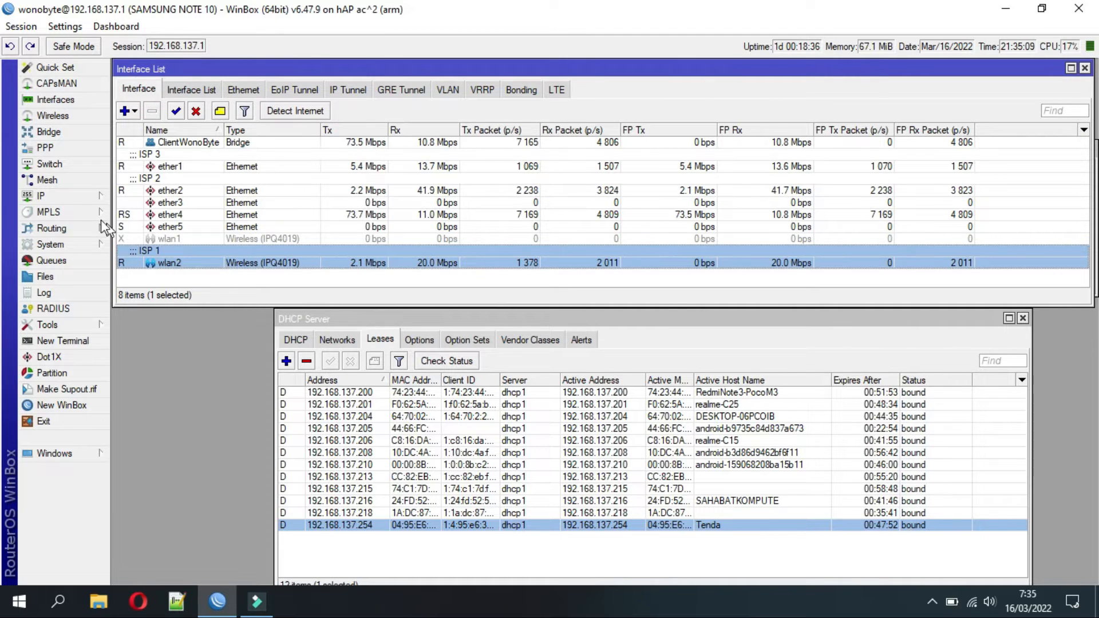
Create a new firewall mangle rule with the chain set to prerouting.
left_click(90, 199)
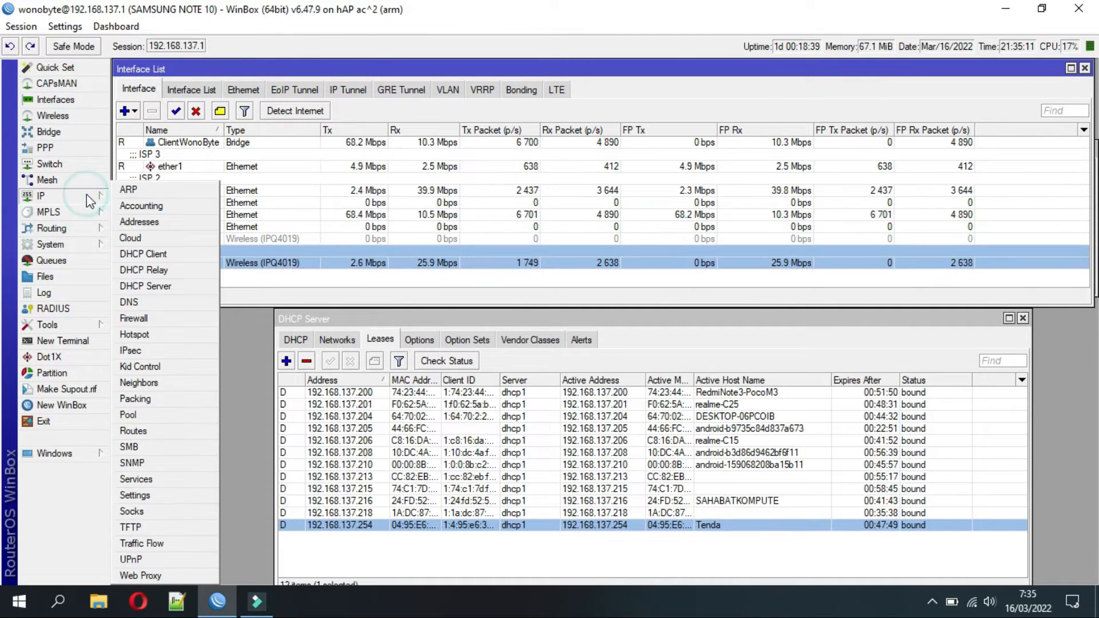
left_click(137, 318)
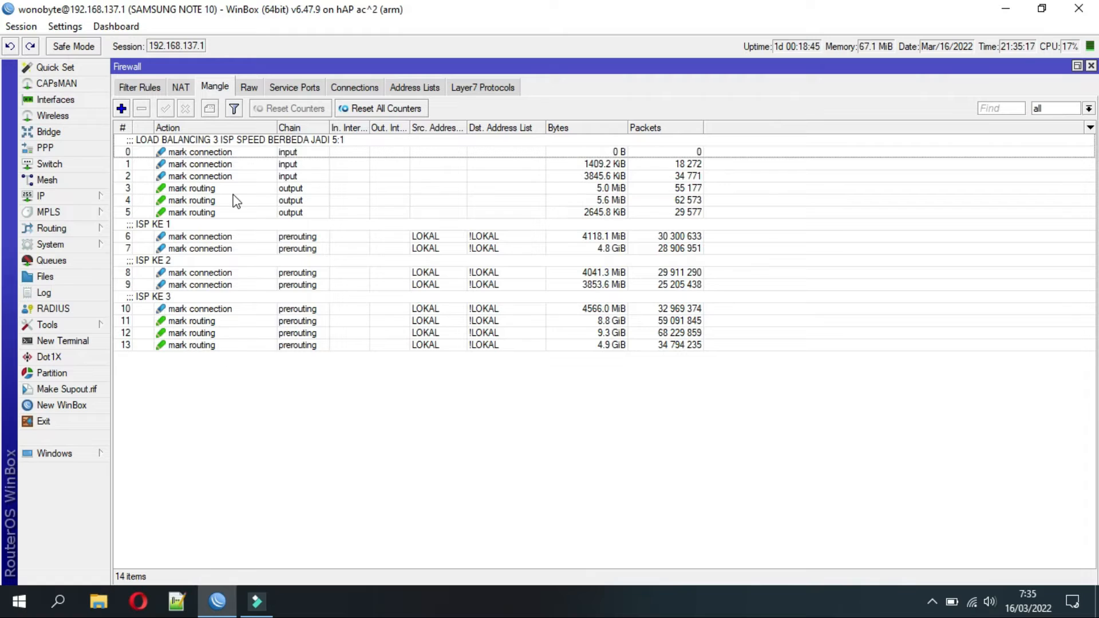
left_click(121, 108)
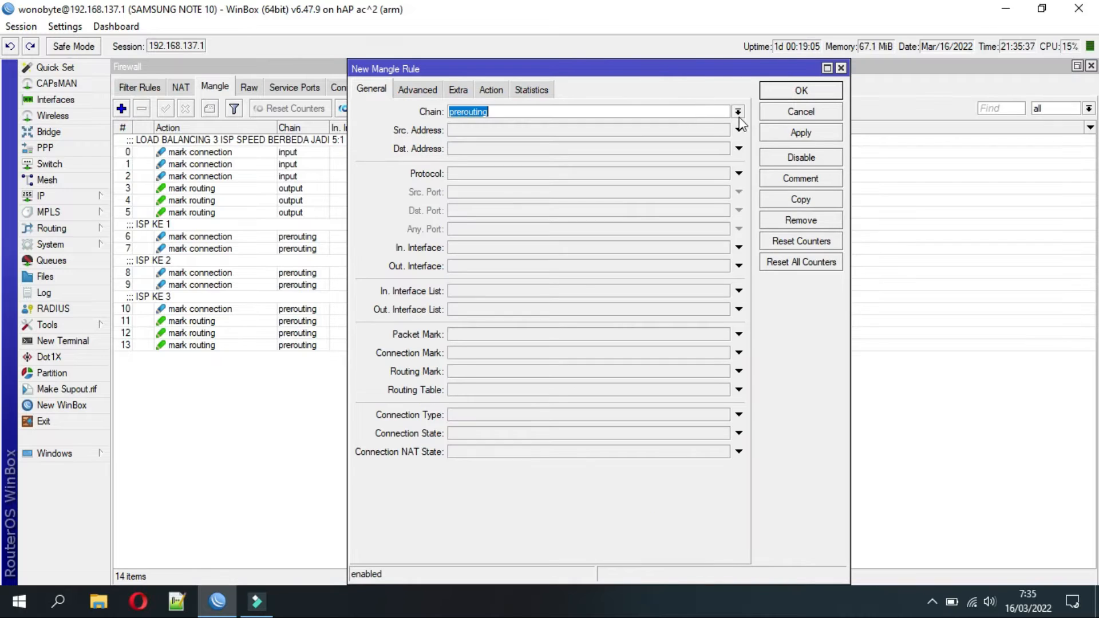
left_click(739, 114)
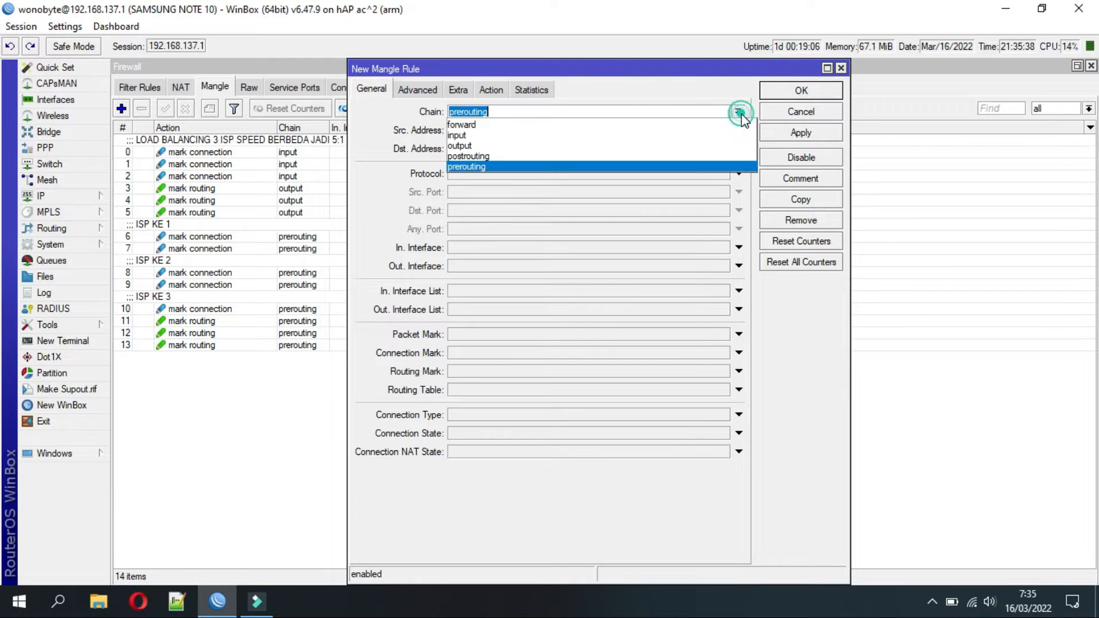
left_click(485, 167)
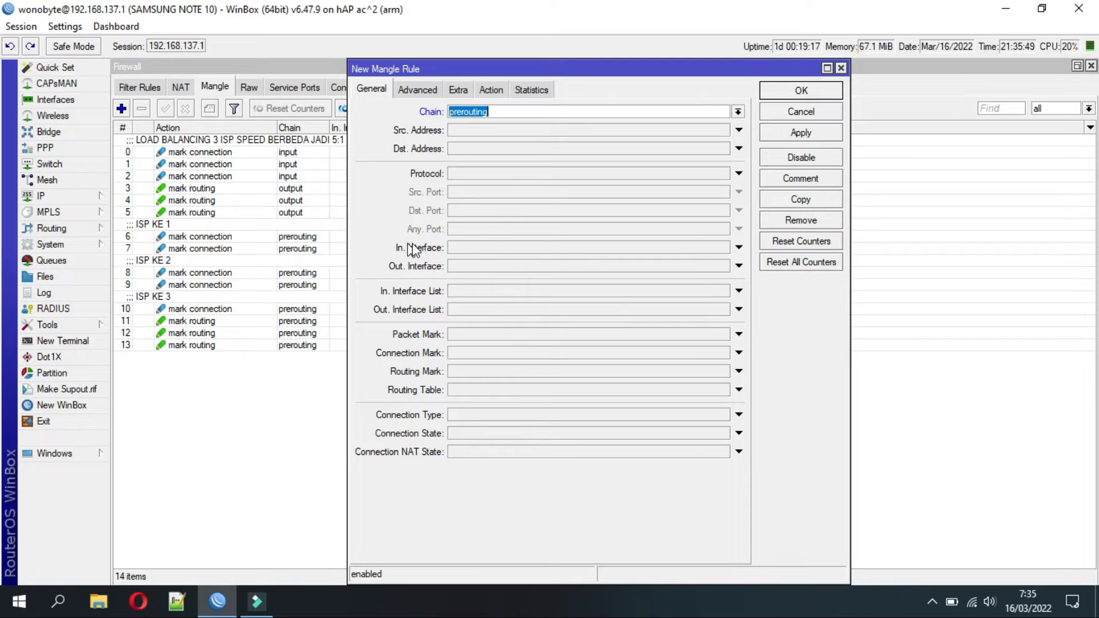
left_click(490, 247)
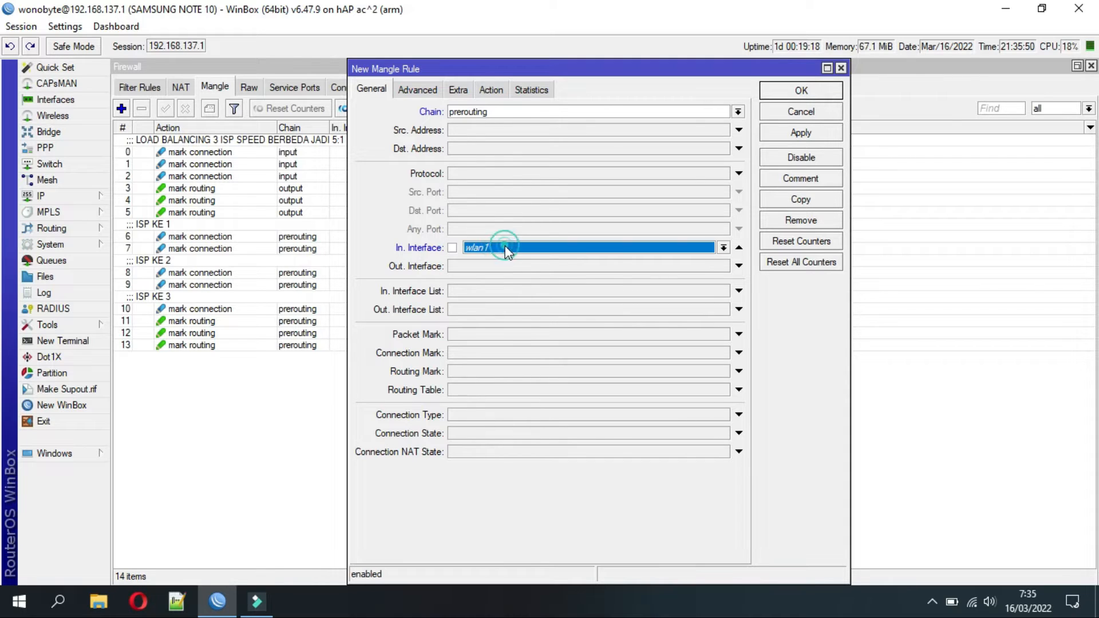
left_click(724, 248)
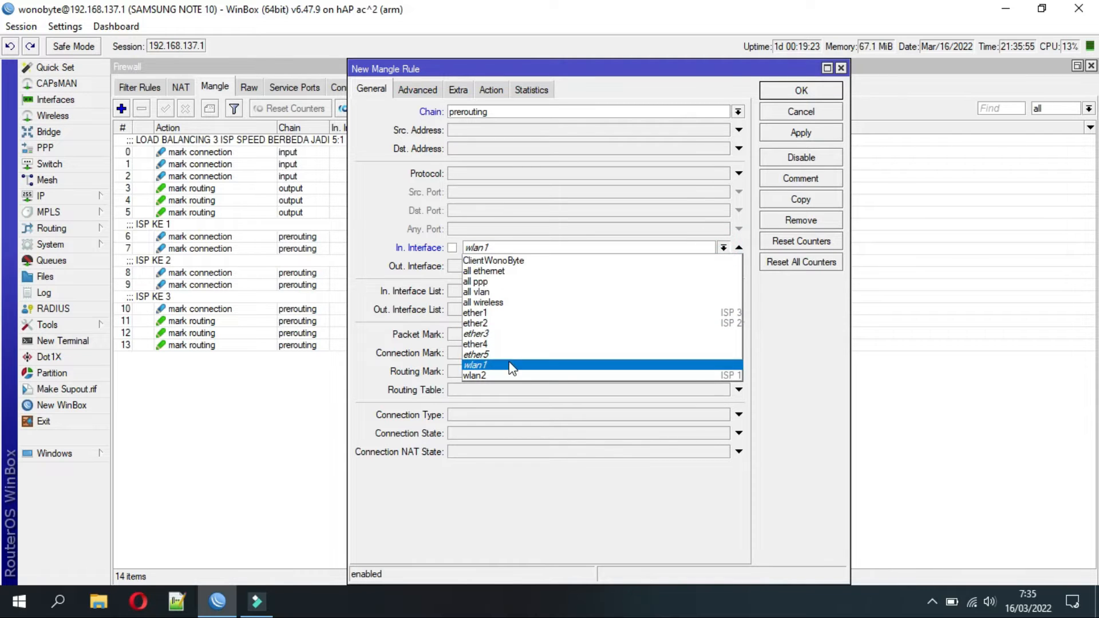
left_click(499, 314)
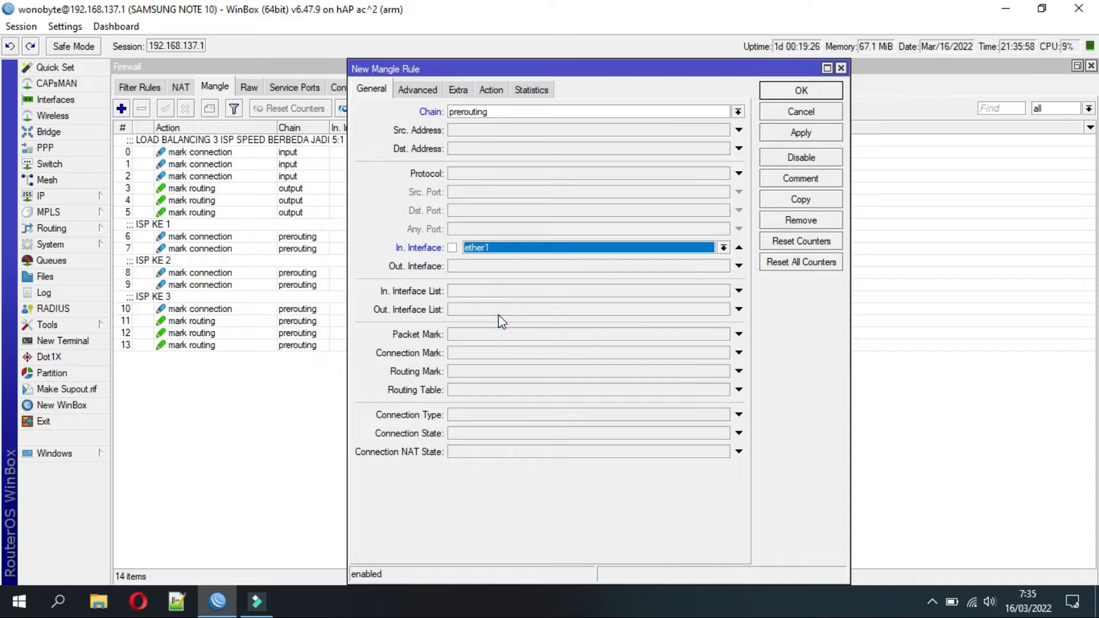
left_click(482, 254)
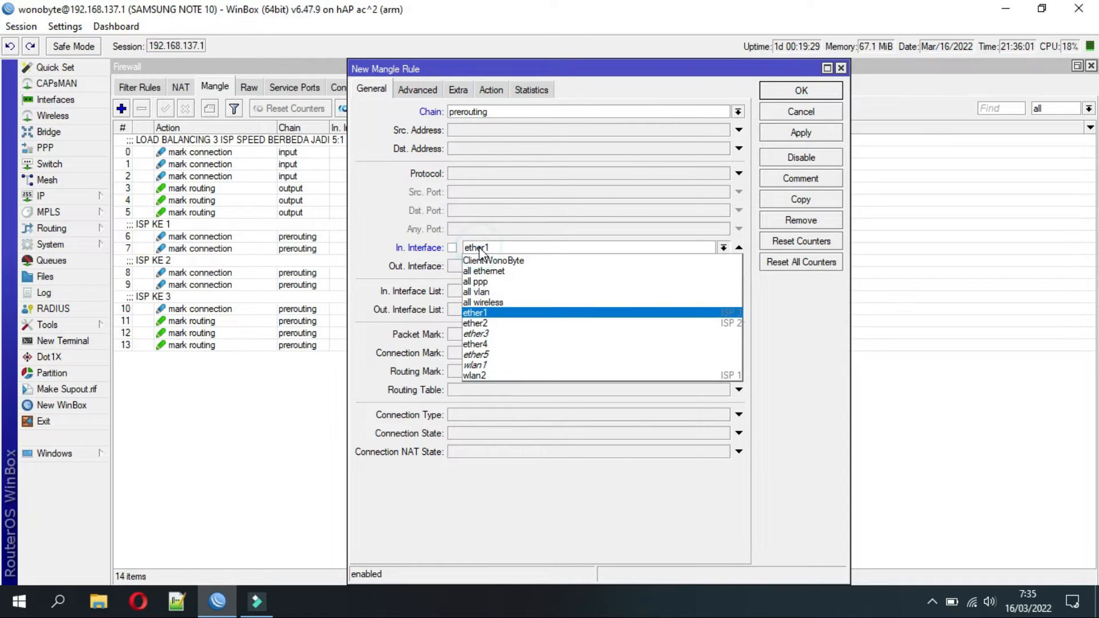
left_click(483, 375)
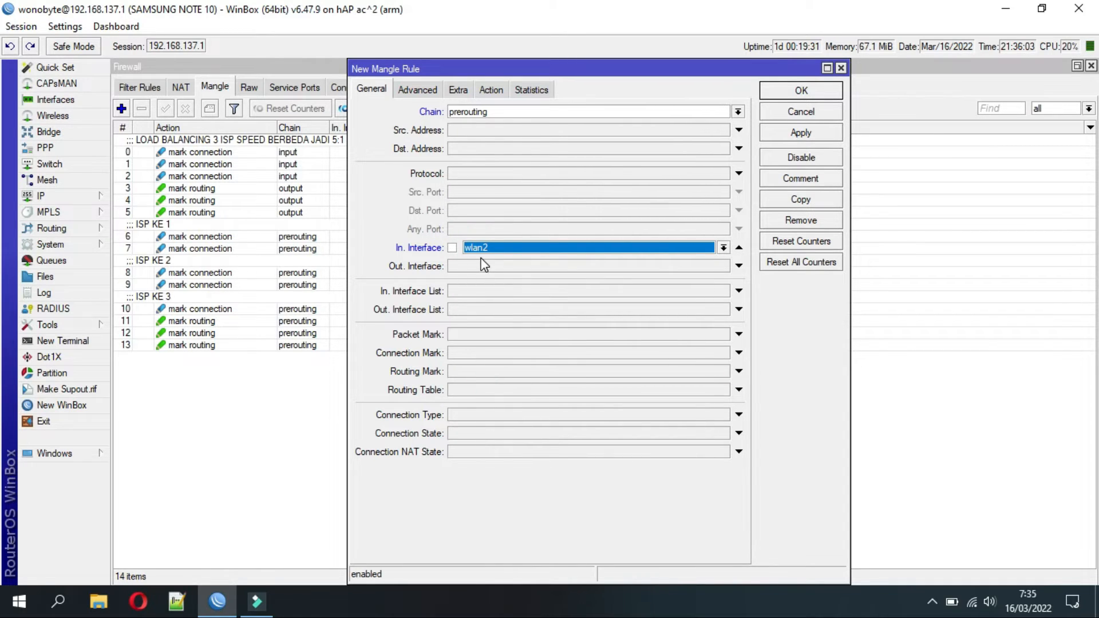
left_click(741, 246)
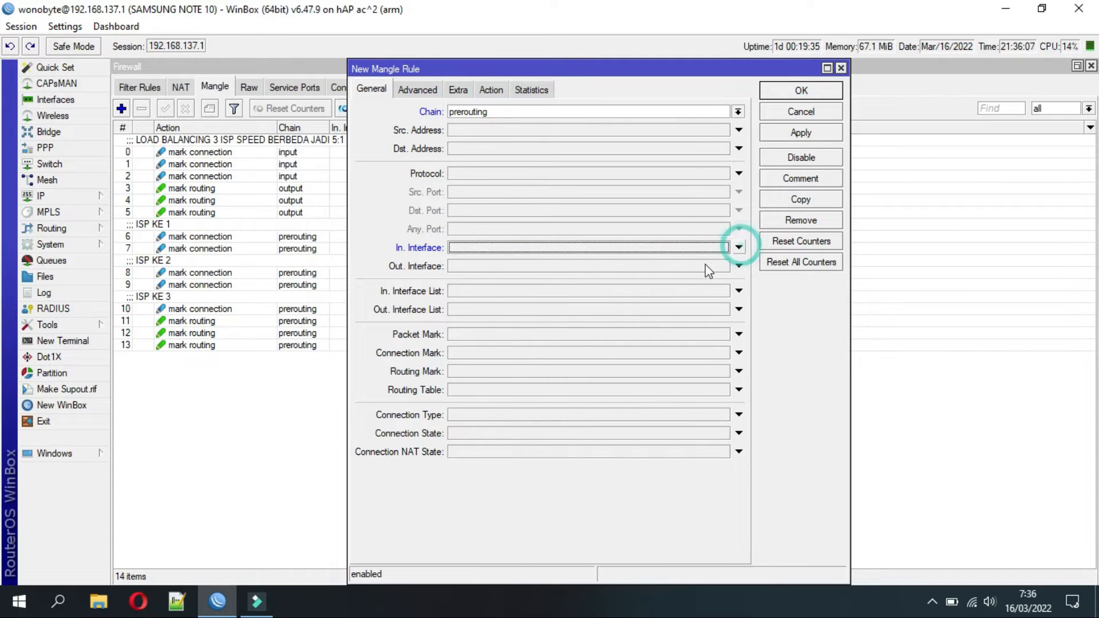
Set the mangle rule's incoming interface list to WAN and open the rule's action settings.
left_click(656, 295)
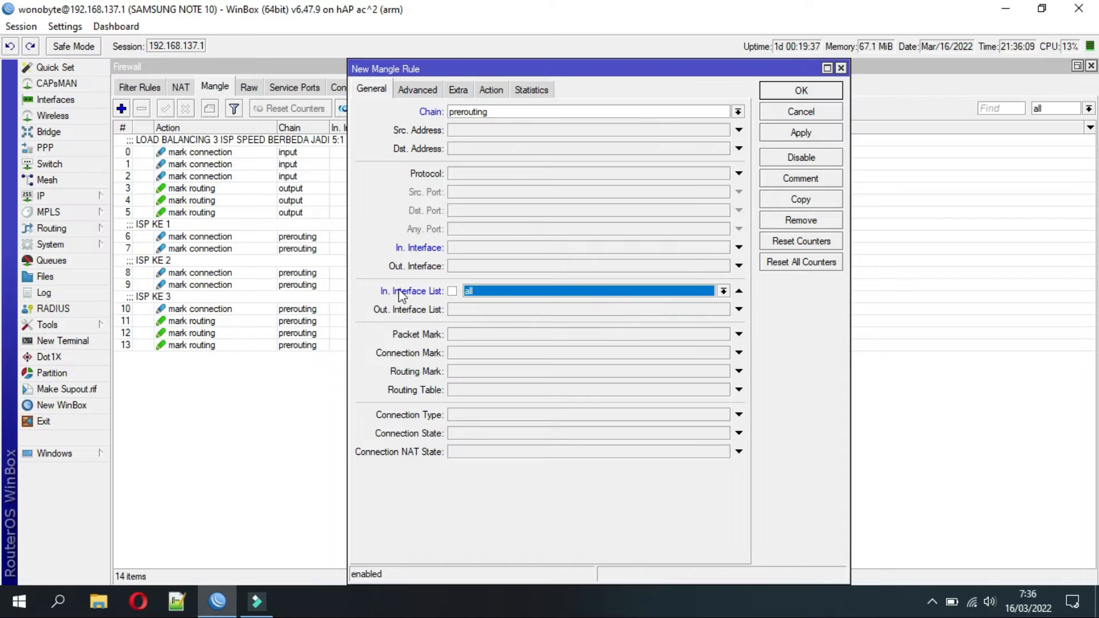
left_click(470, 292)
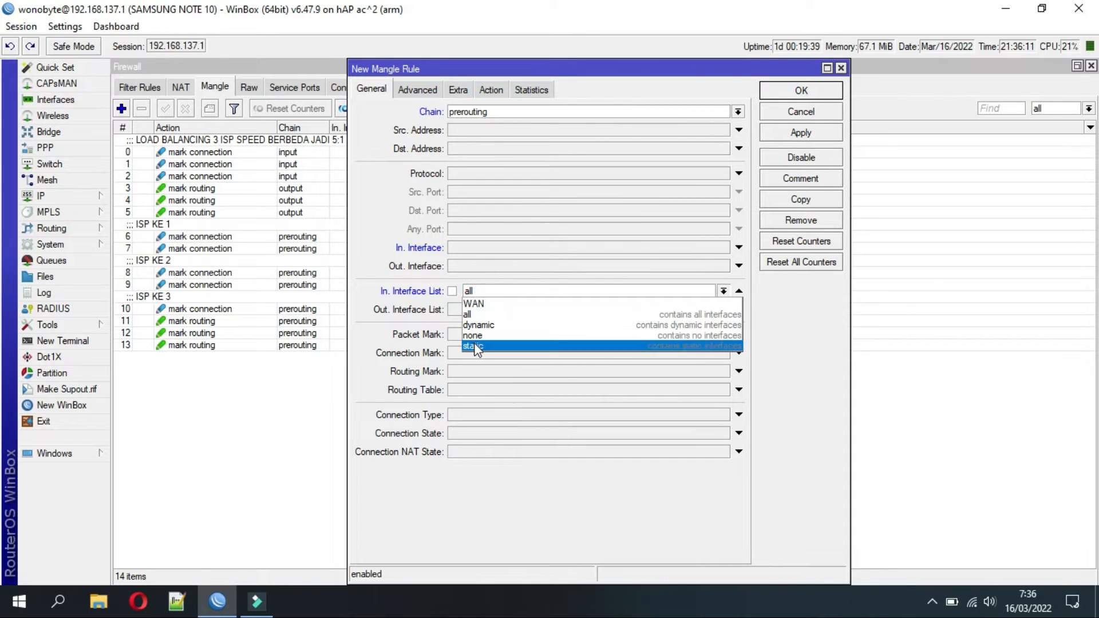
left_click(478, 302)
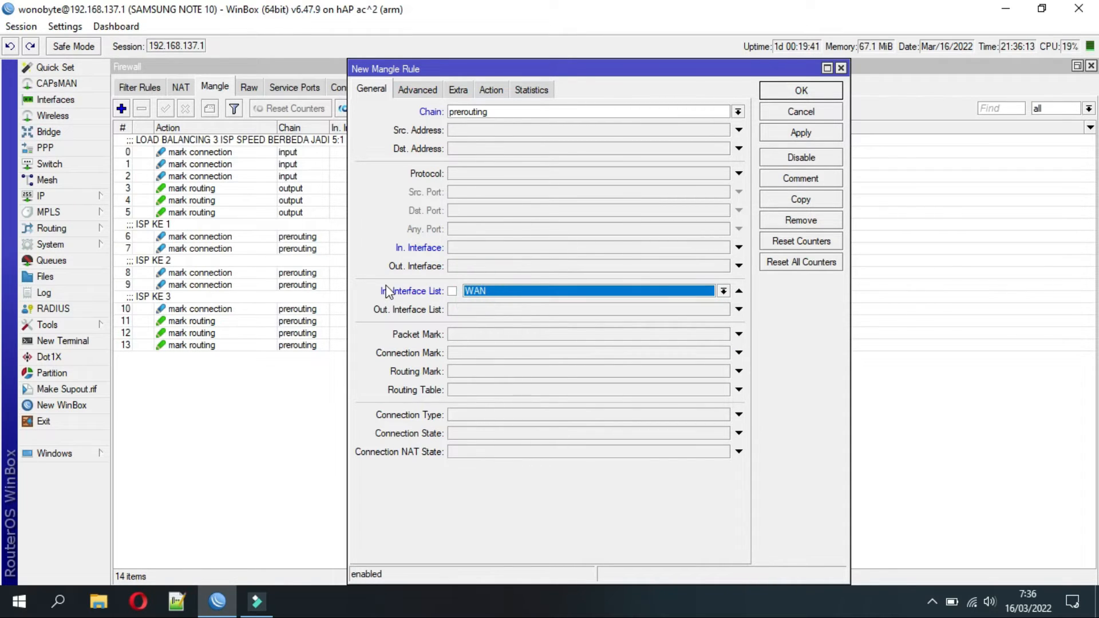
left_click(486, 89)
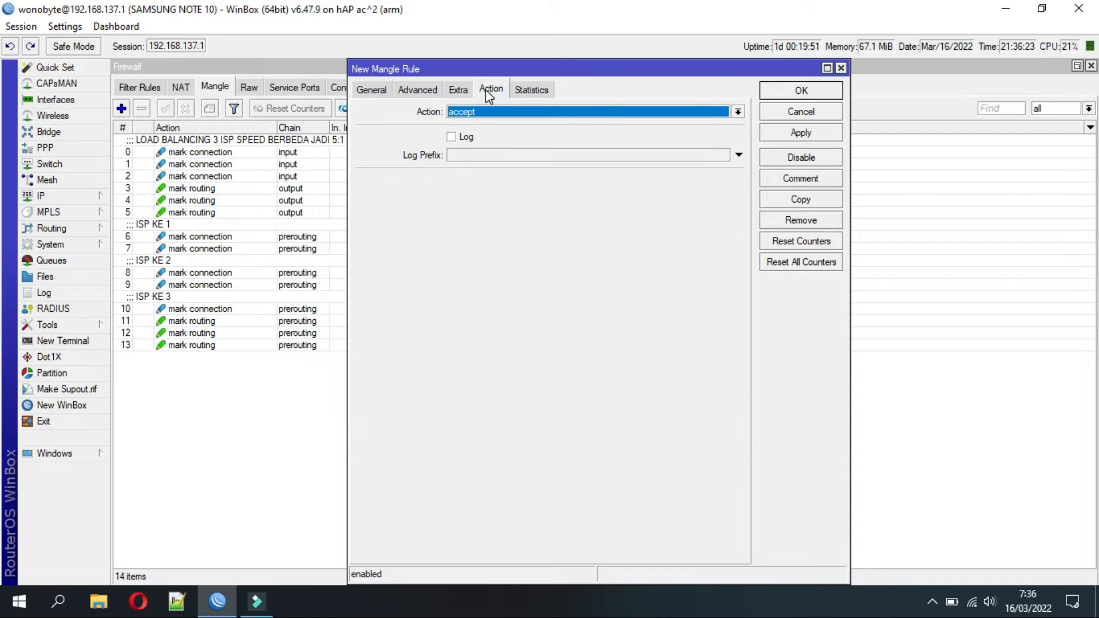
Set the mangle rule's action to change TTL with a new TTL of 64.
left_click(481, 112)
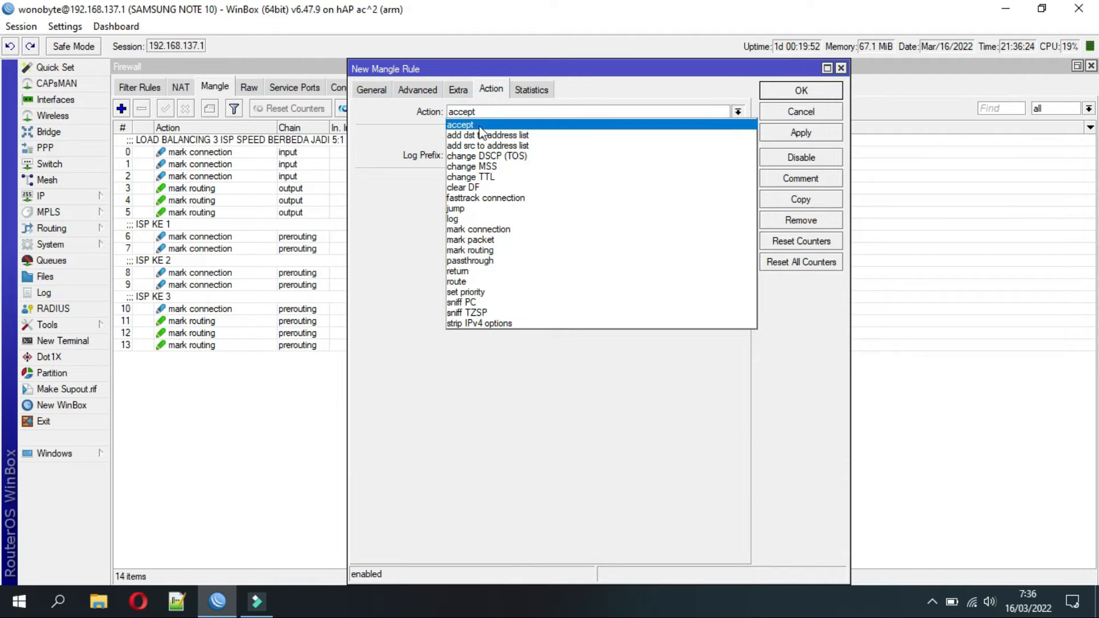
left_click(487, 177)
left_click(464, 218)
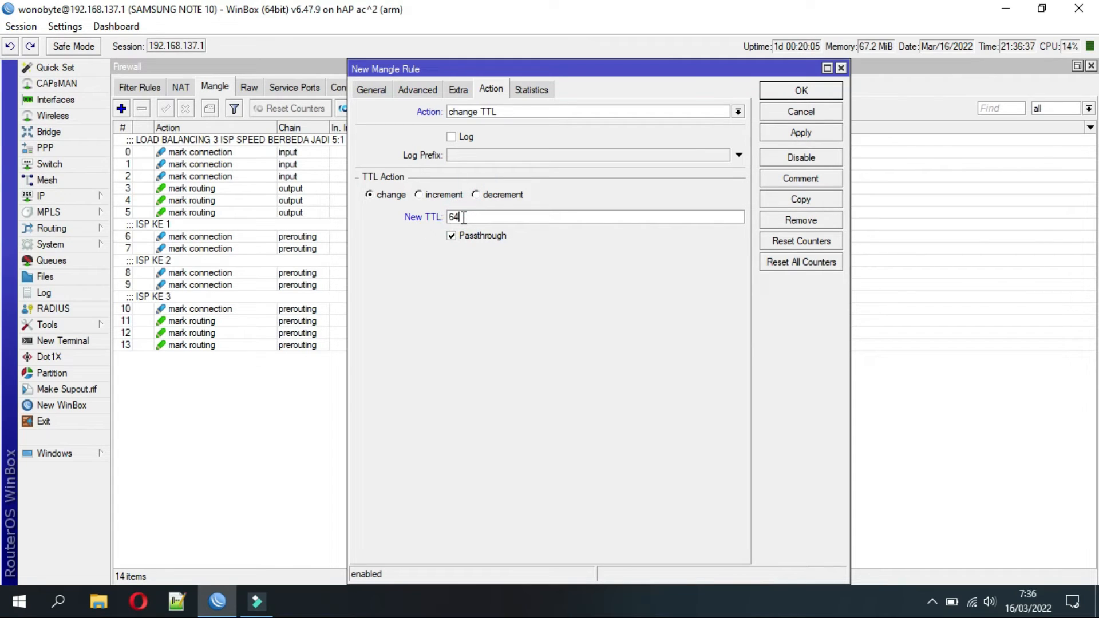
Add the comment BLOKIR SHARING TTL to the prerouting mangle rule, save it and select it in the mangle list.
left_click(799, 182)
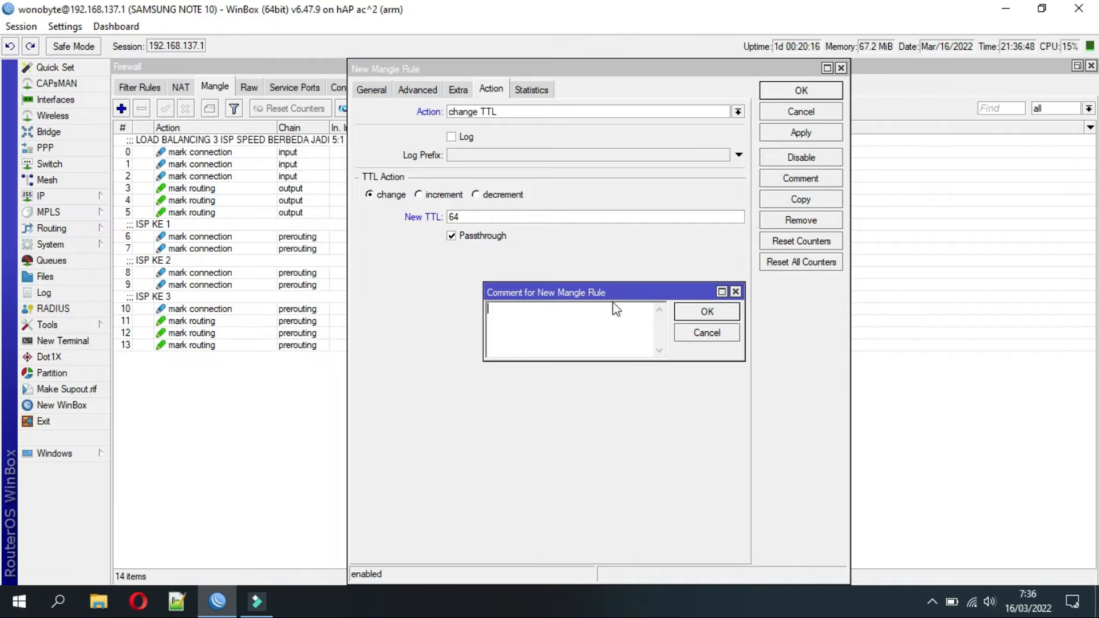
type("BLOKIR SHARING TTL")
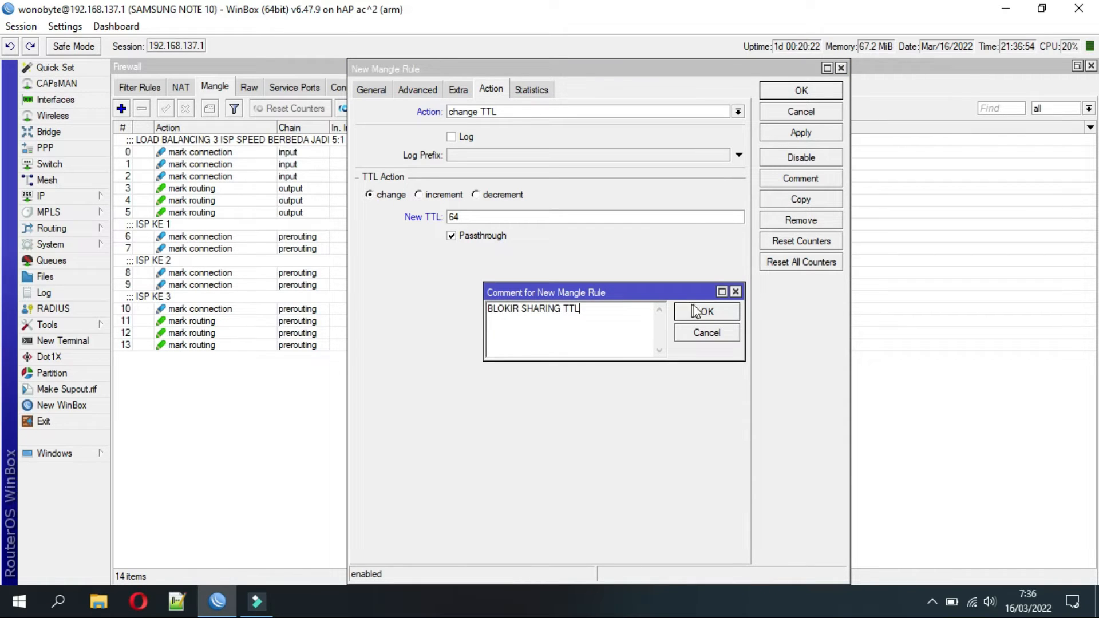
left_click(695, 312)
left_click(777, 89)
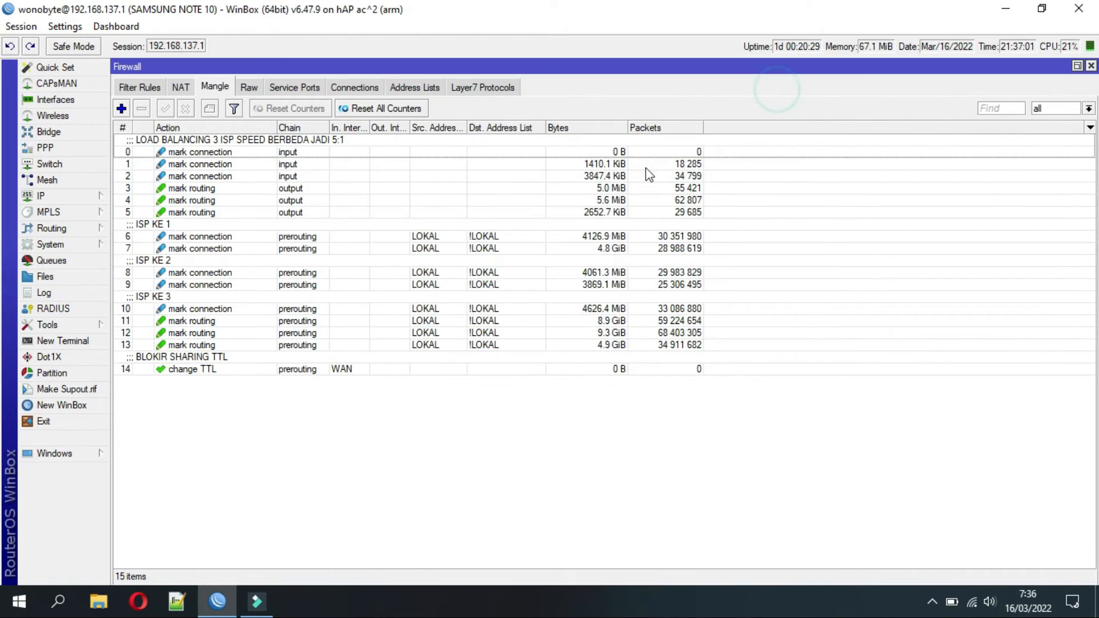
left_click(261, 364)
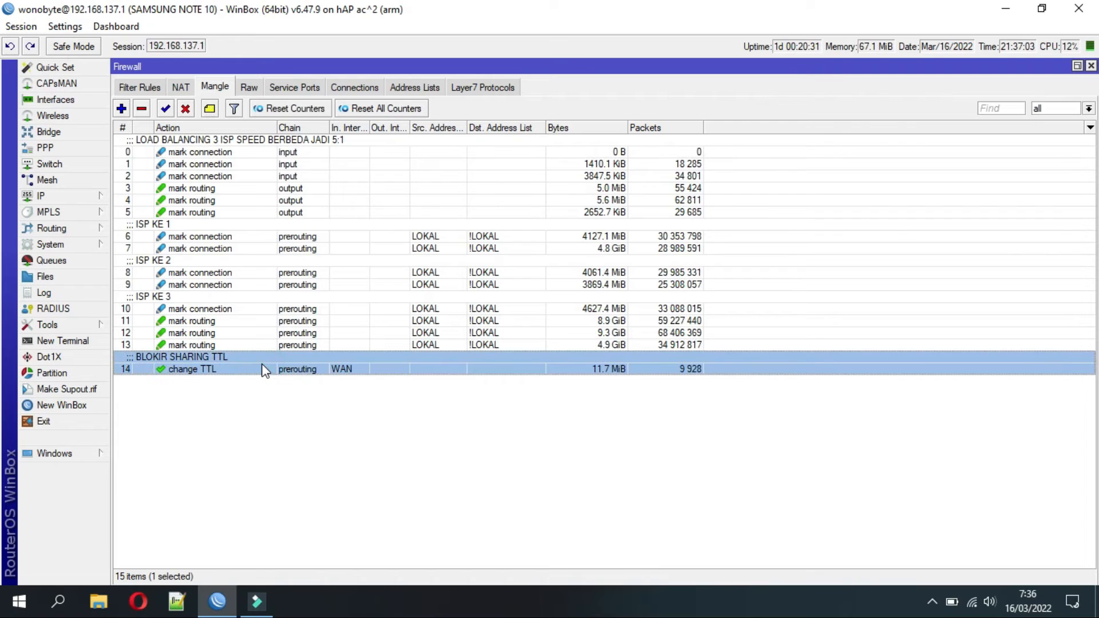
Create another mangle rule with the chain set to postrouting and the outgoing interface set to ClientWonoByte.
left_click(123, 109)
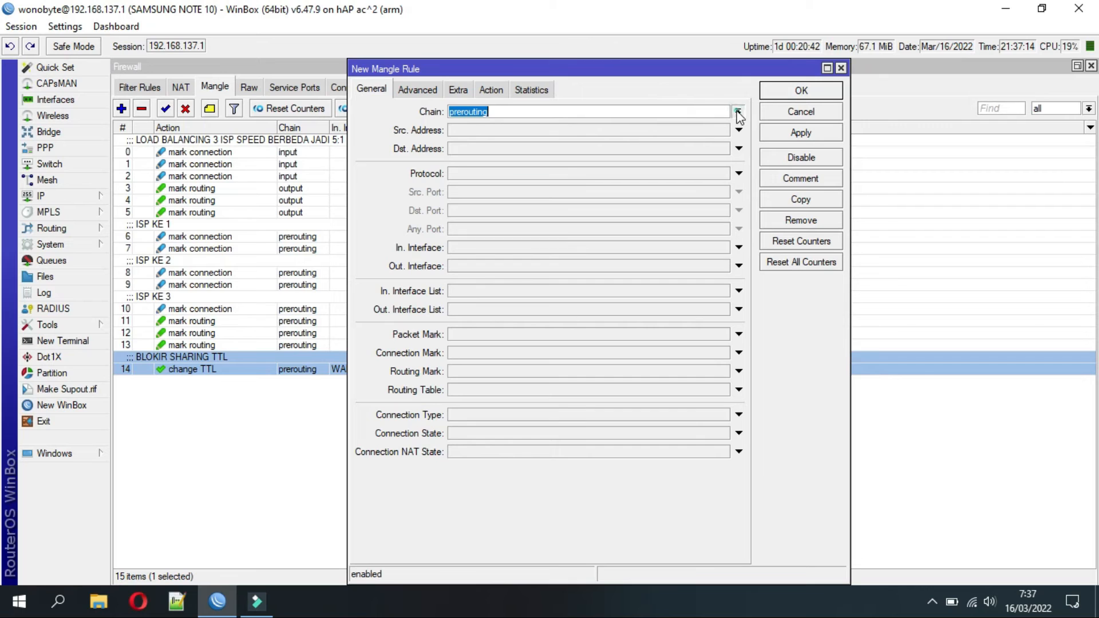
left_click(738, 112)
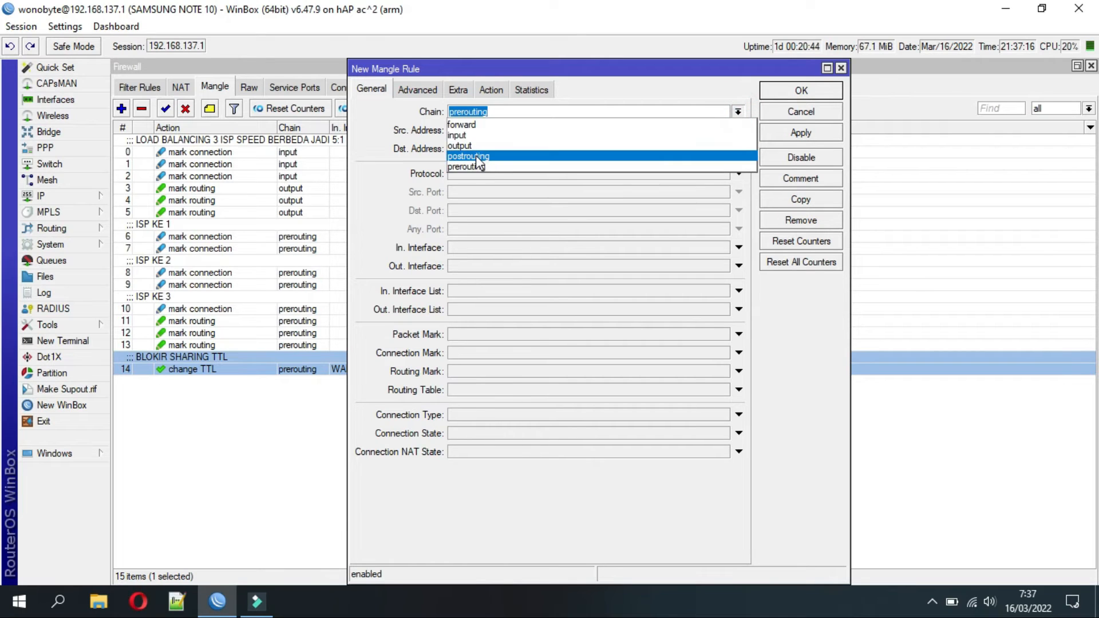
left_click(467, 156)
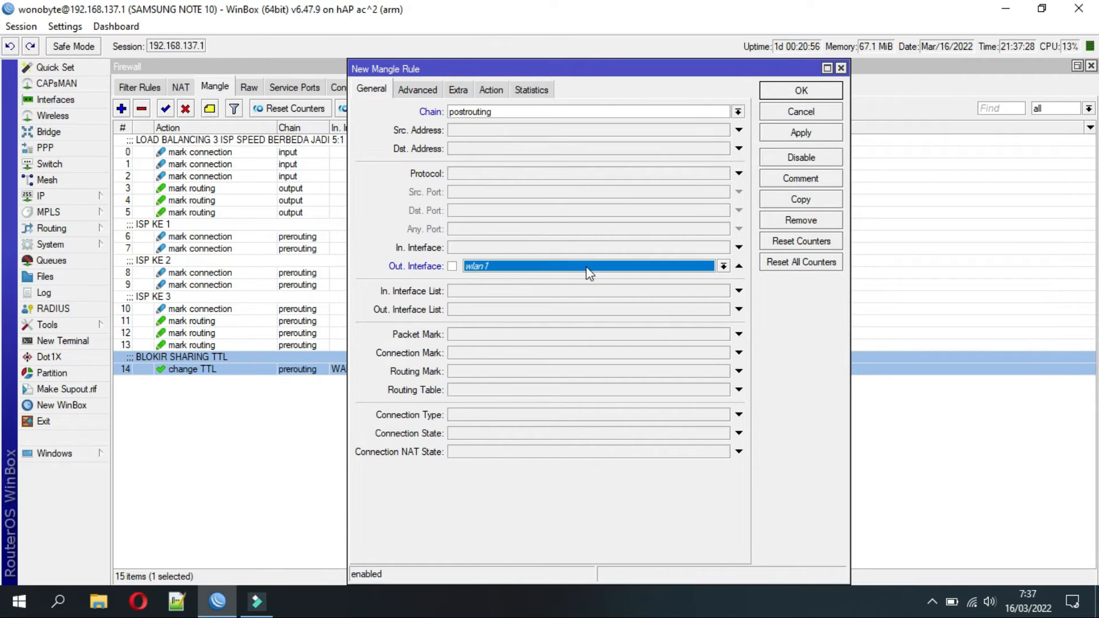
left_click(658, 268)
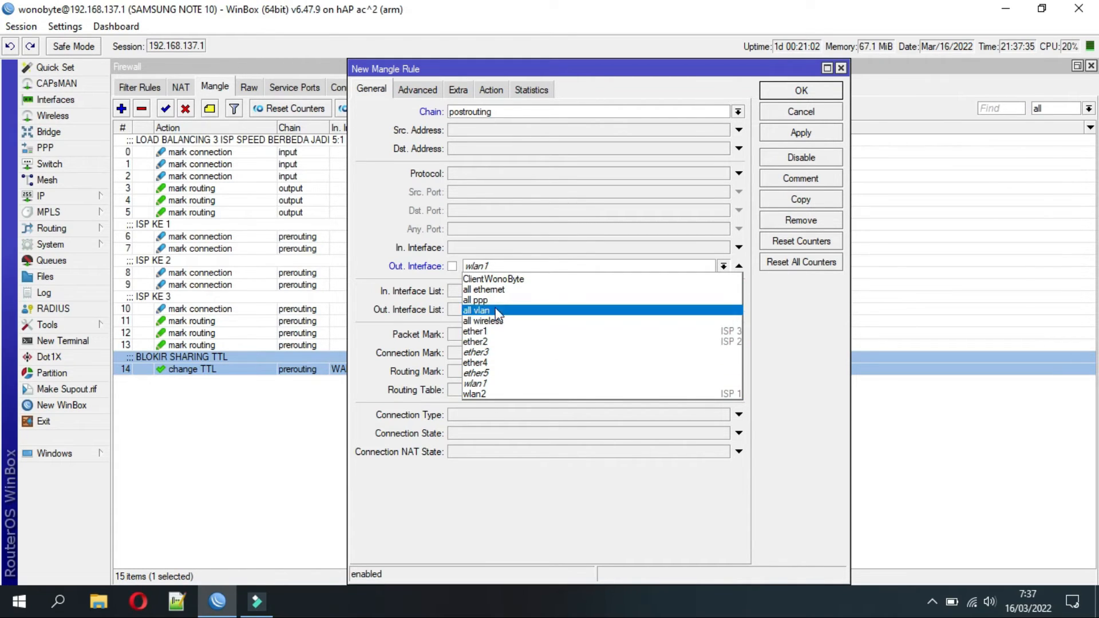
left_click(499, 280)
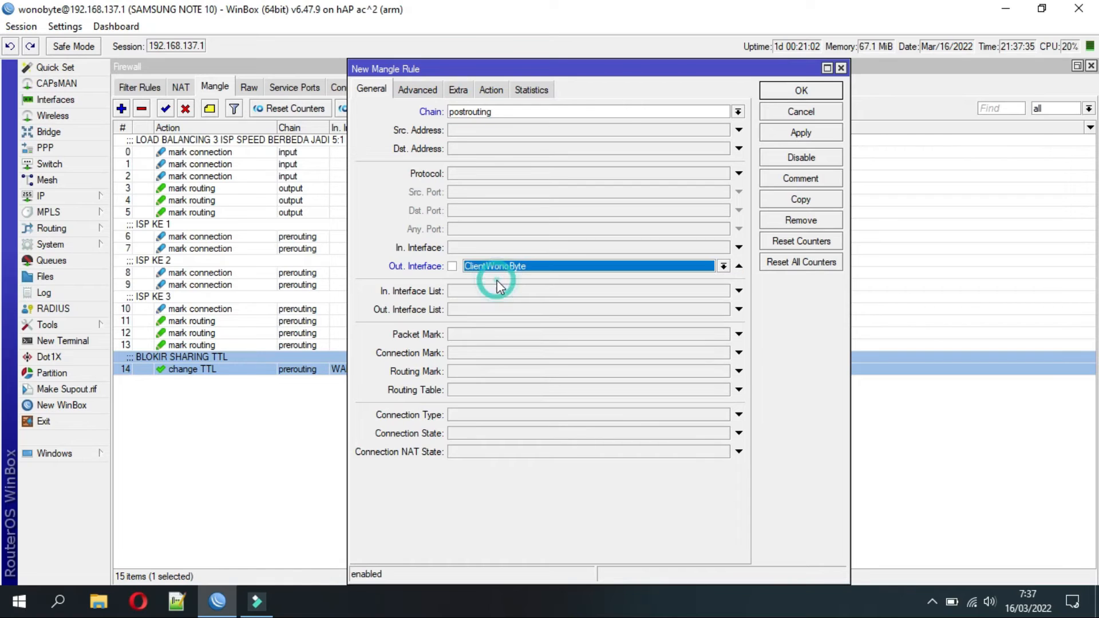
left_click(498, 309)
Set the postrouting rule's action to change TTL with a new TTL of 1, and save the rule.
left_click(486, 92)
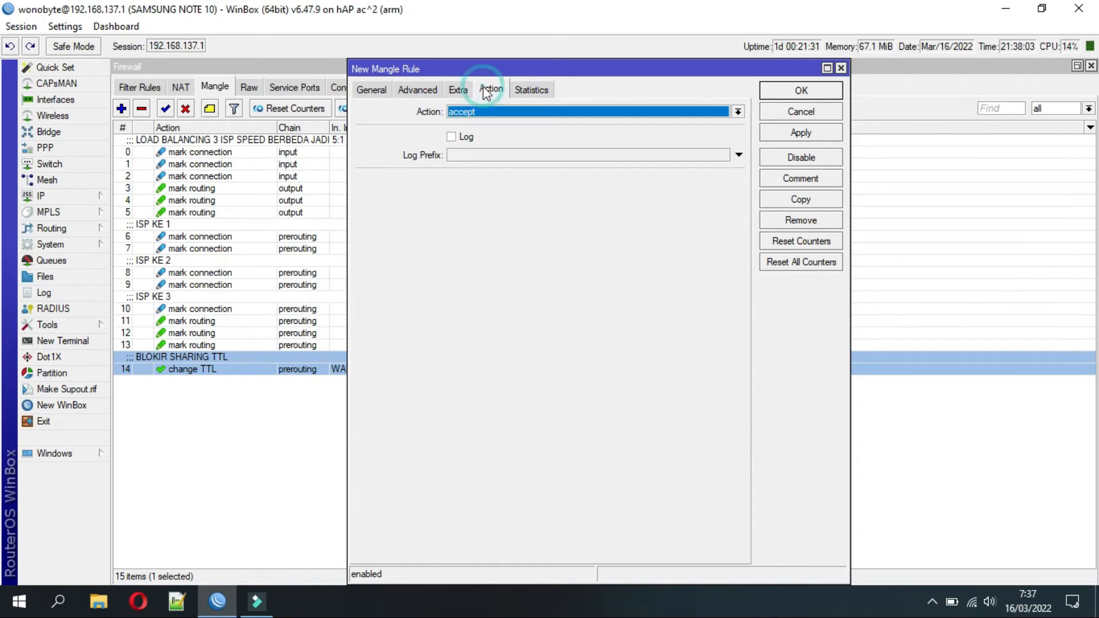
left_click(489, 112)
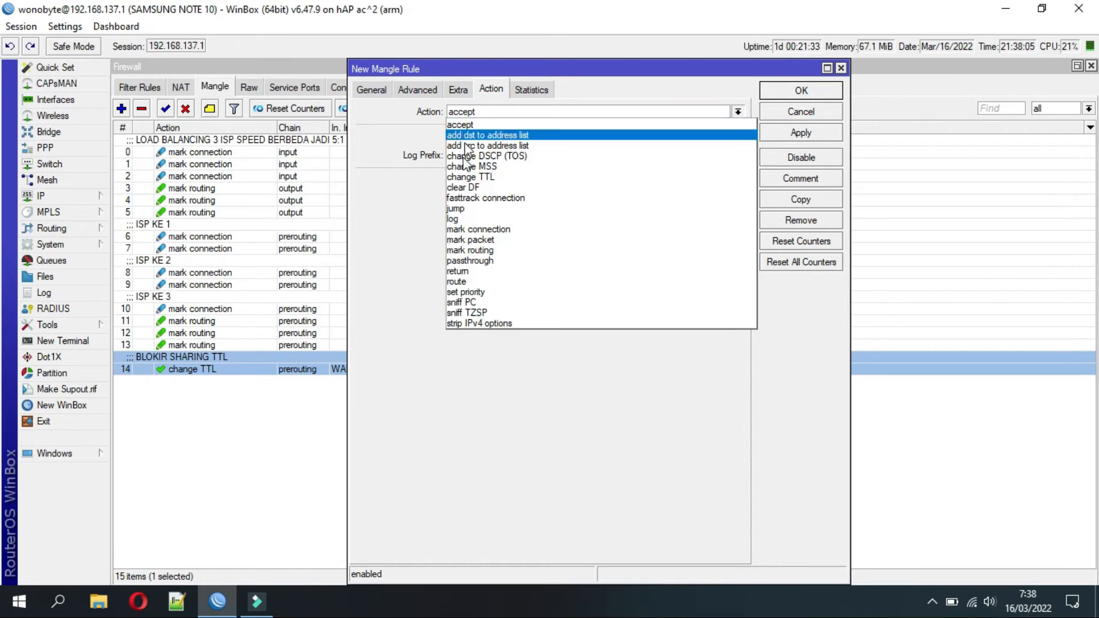
left_click(491, 178)
left_click(465, 220)
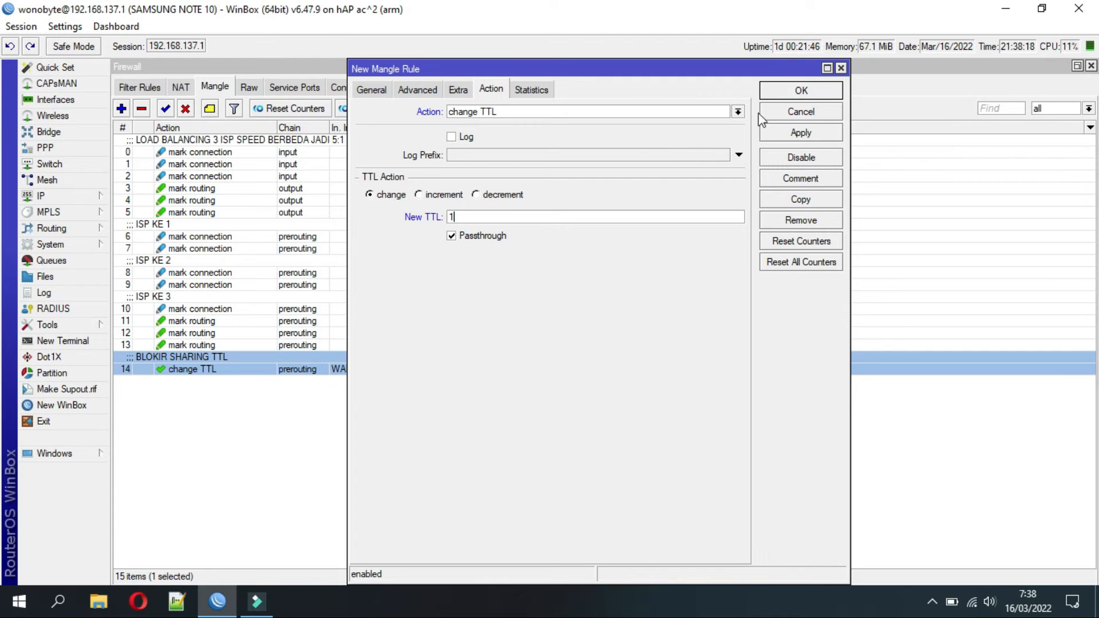
left_click(777, 94)
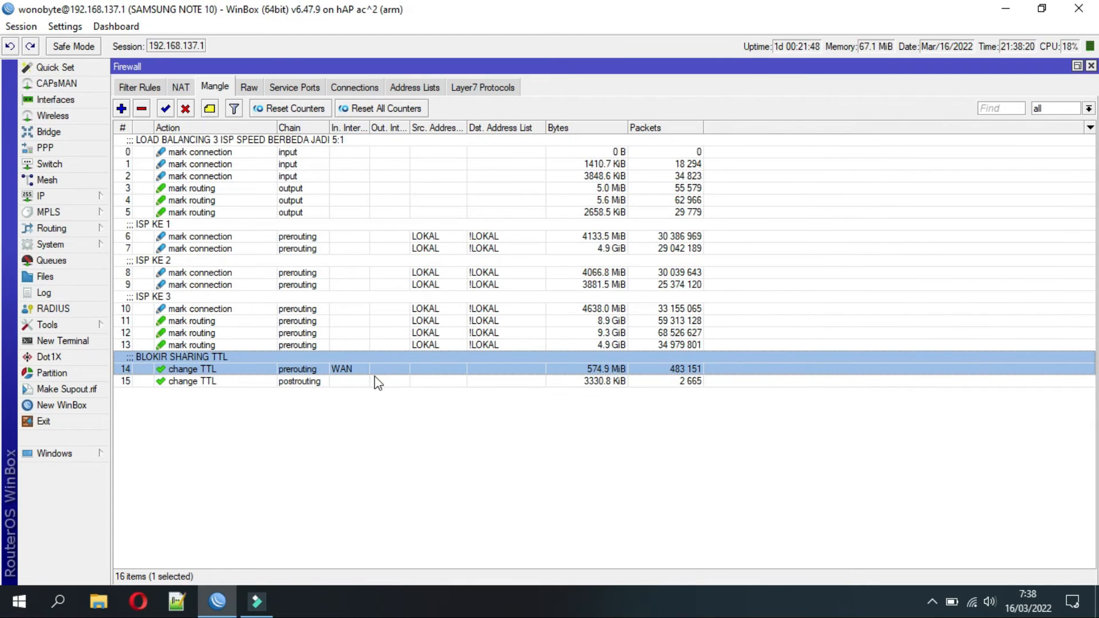